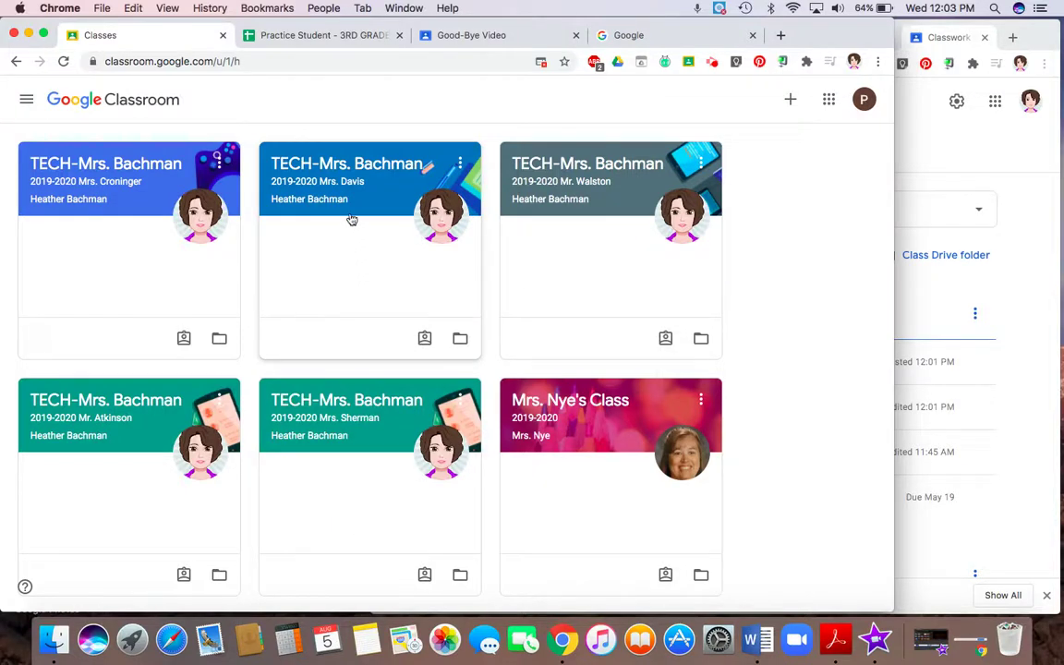
Open the second TECH class's Classwork list and expand the Typing Report Due assignment.
{"action": "left_click", "coordinate": [338, 172]}
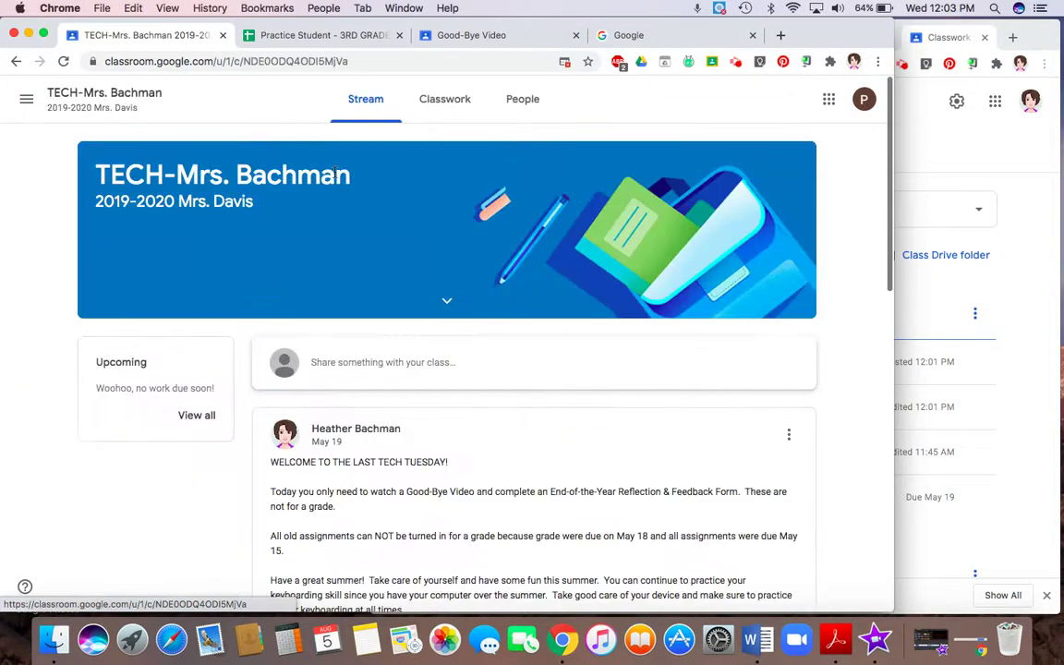
{"action": "left_click", "coordinate": [447, 104]}
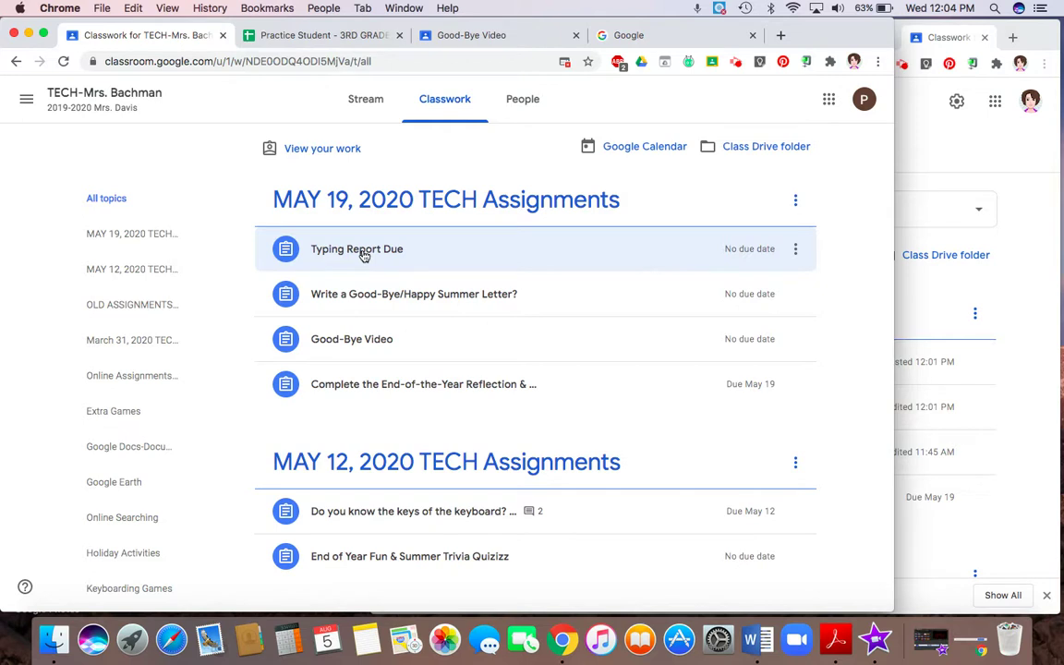
{"action": "left_click", "coordinate": [364, 255]}
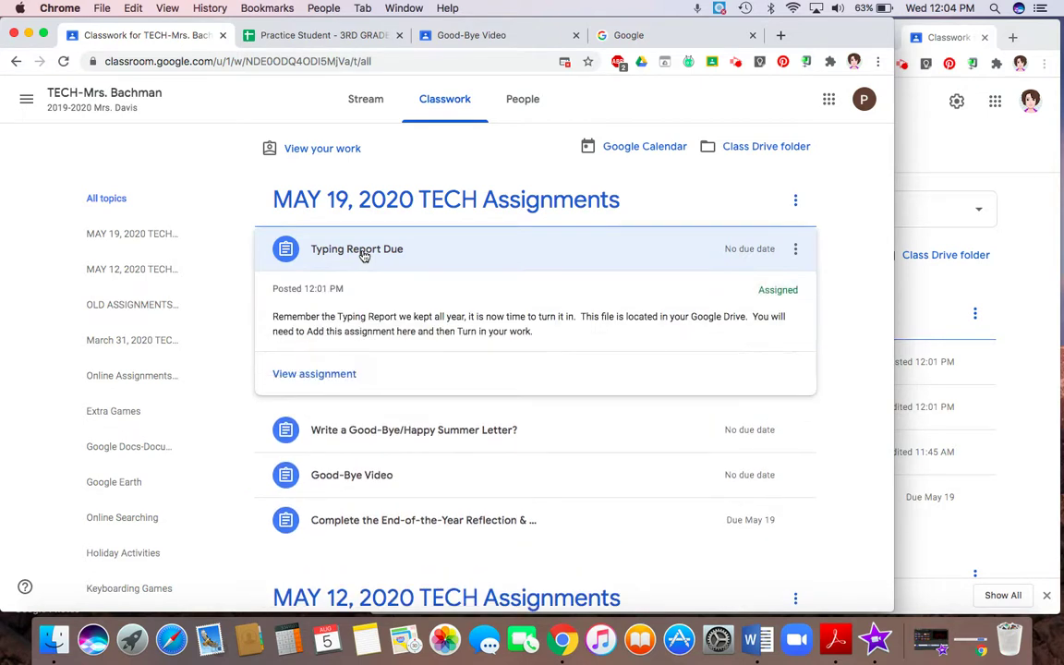
Open Typing Report Due on its own page via View assignment.
{"action": "left_click", "coordinate": [339, 380]}
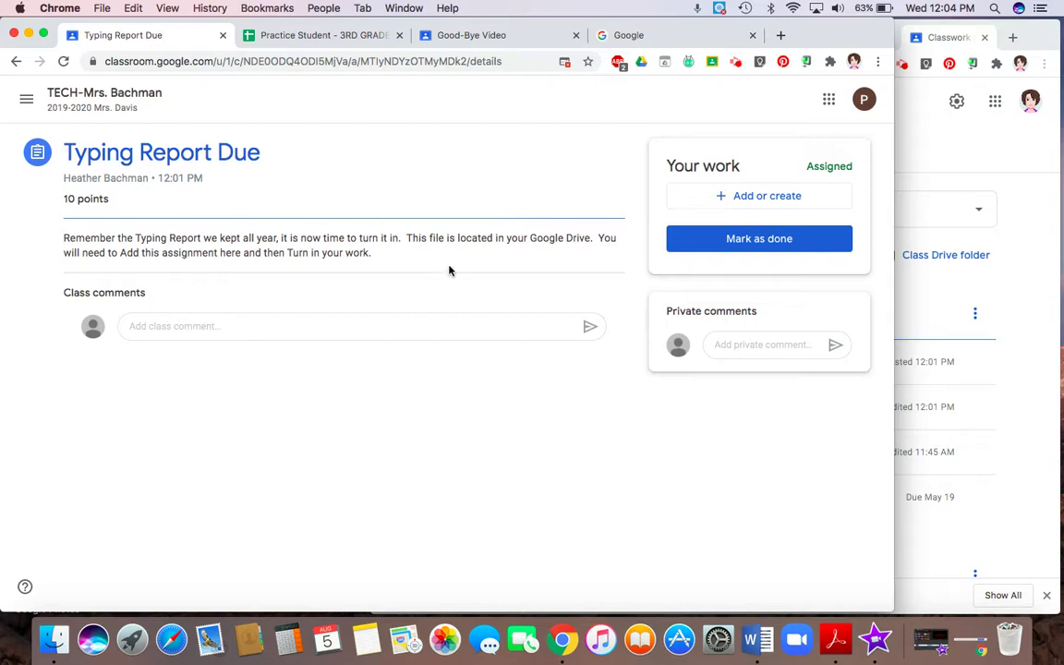
Attach 'Untitled document' from My Drive to the Typing Report Due work.
{"action": "left_click", "coordinate": [730, 197]}
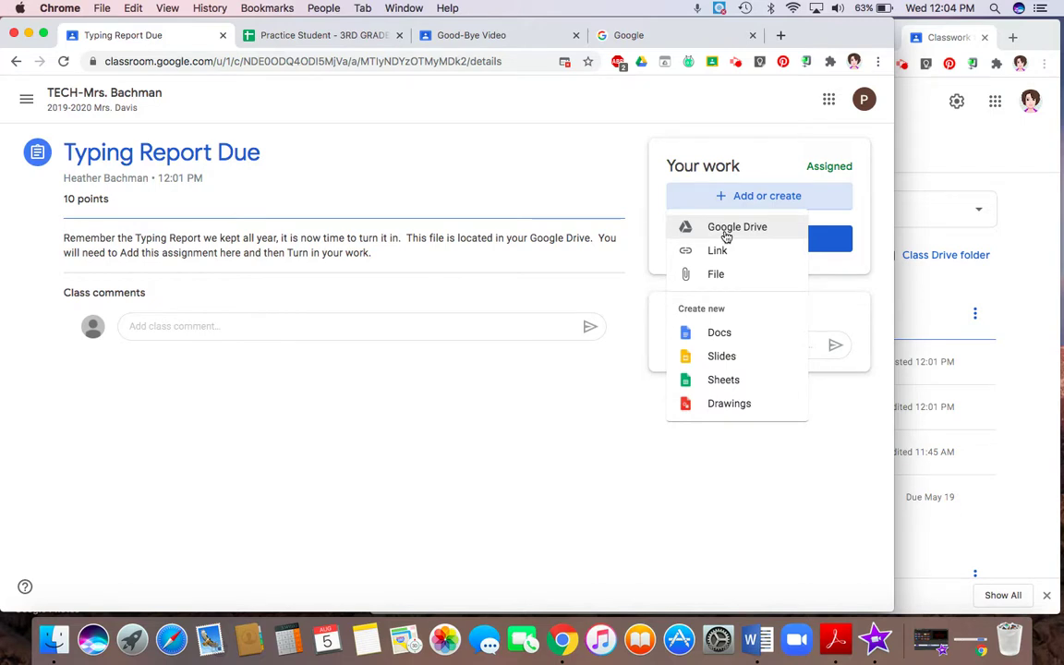
{"action": "left_click", "coordinate": [726, 233]}
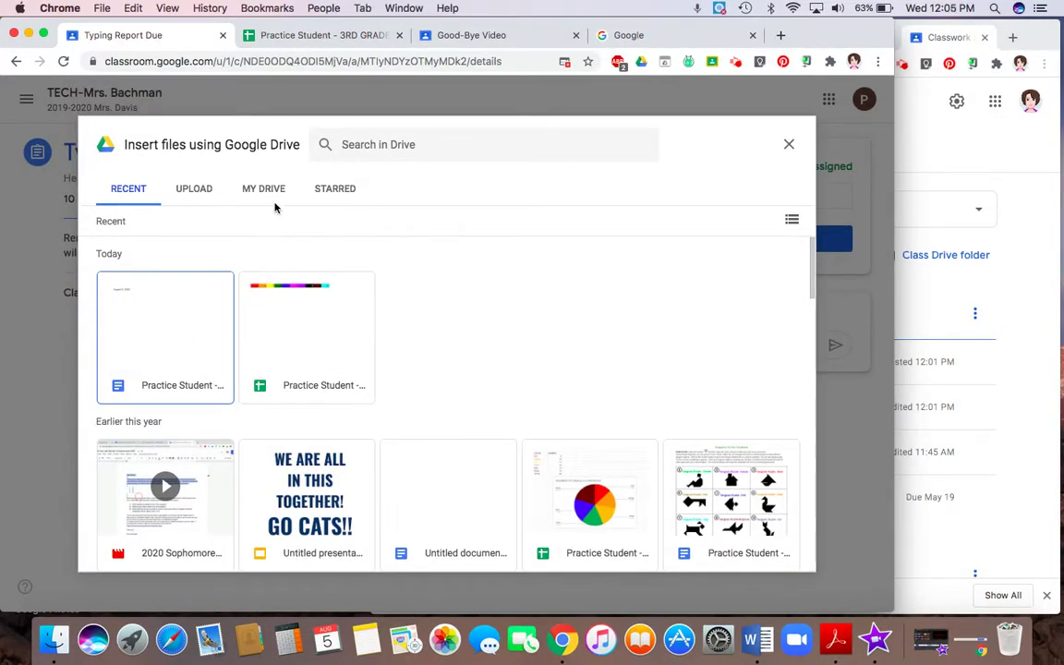
{"action": "left_click", "coordinate": [264, 192]}
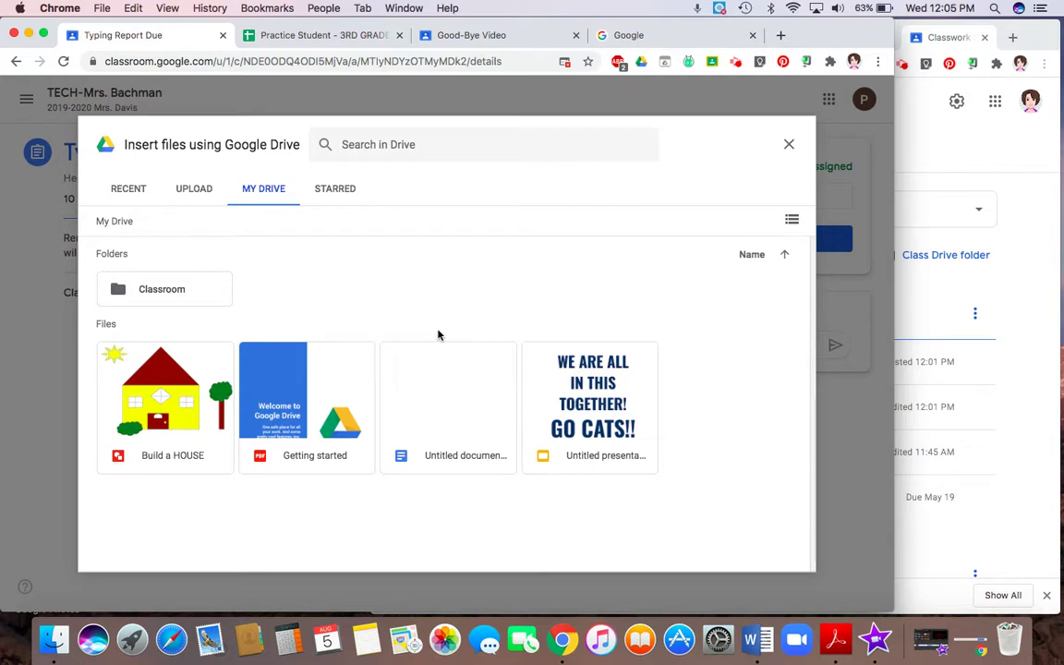
{"action": "left_click", "coordinate": [429, 384]}
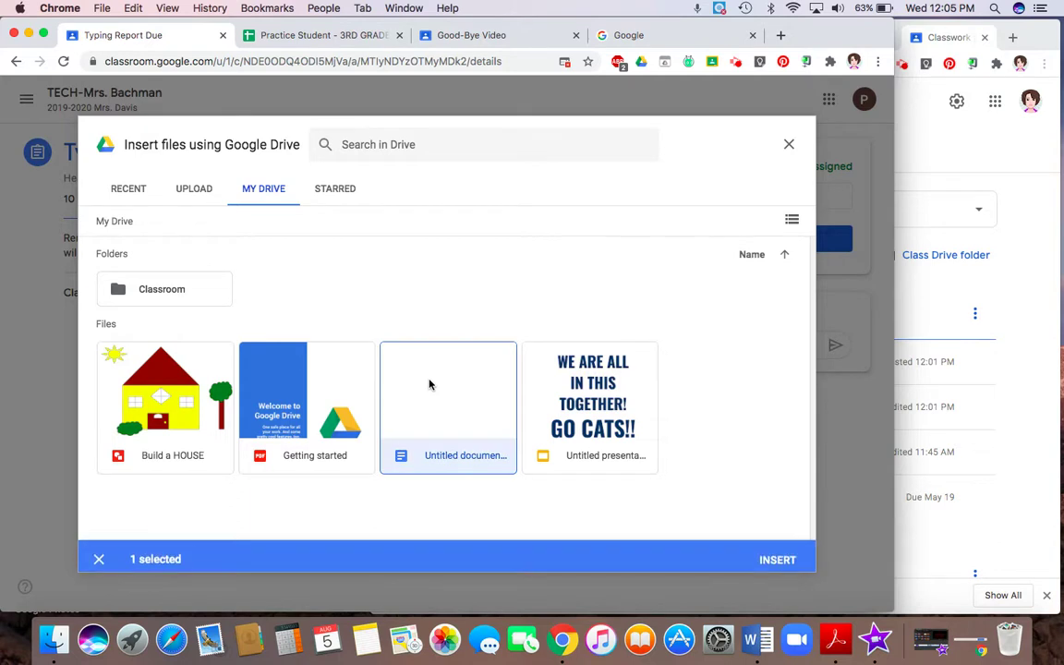
{"action": "left_click", "coordinate": [780, 554]}
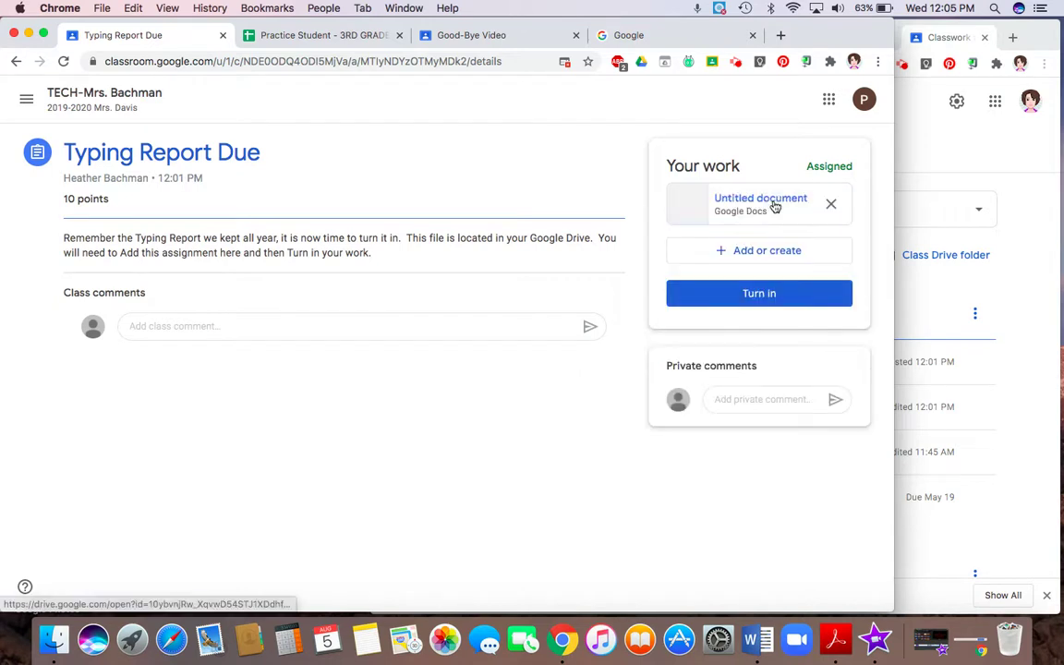
Turn in the Typing Report Due assignment and confirm the submission.
{"action": "left_click", "coordinate": [753, 297]}
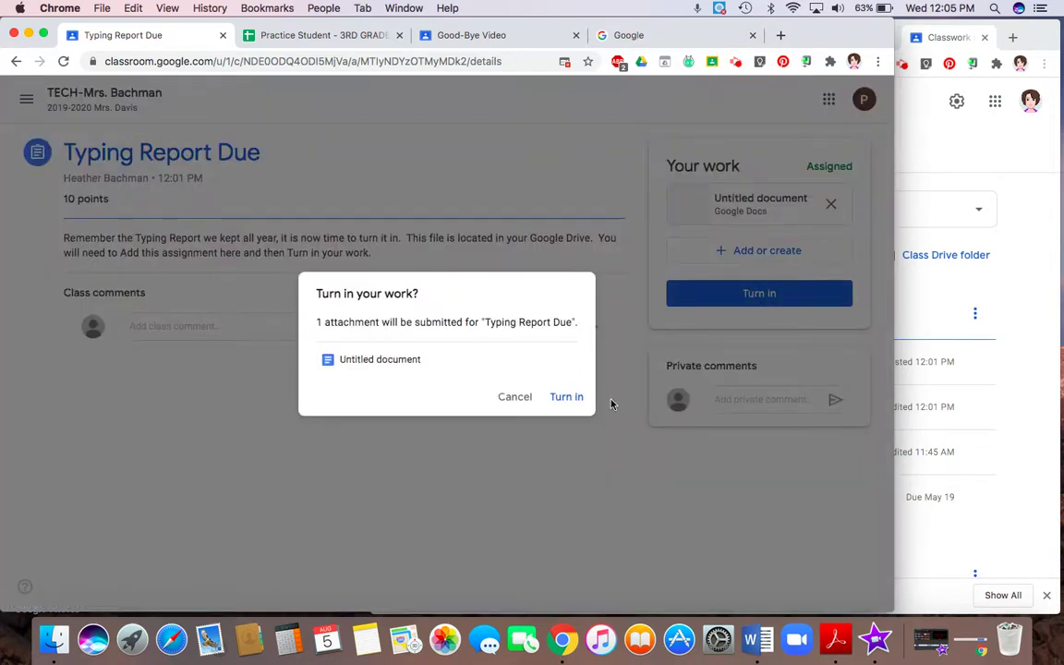
{"action": "left_click", "coordinate": [575, 399]}
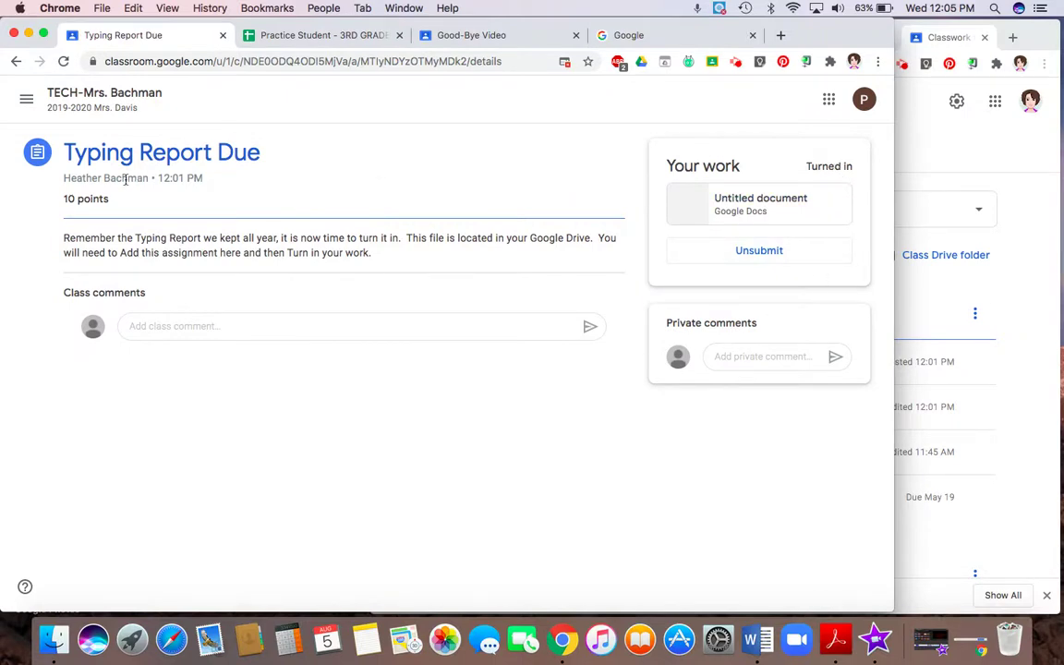
{"action": "right_click", "coordinate": [16, 63]}
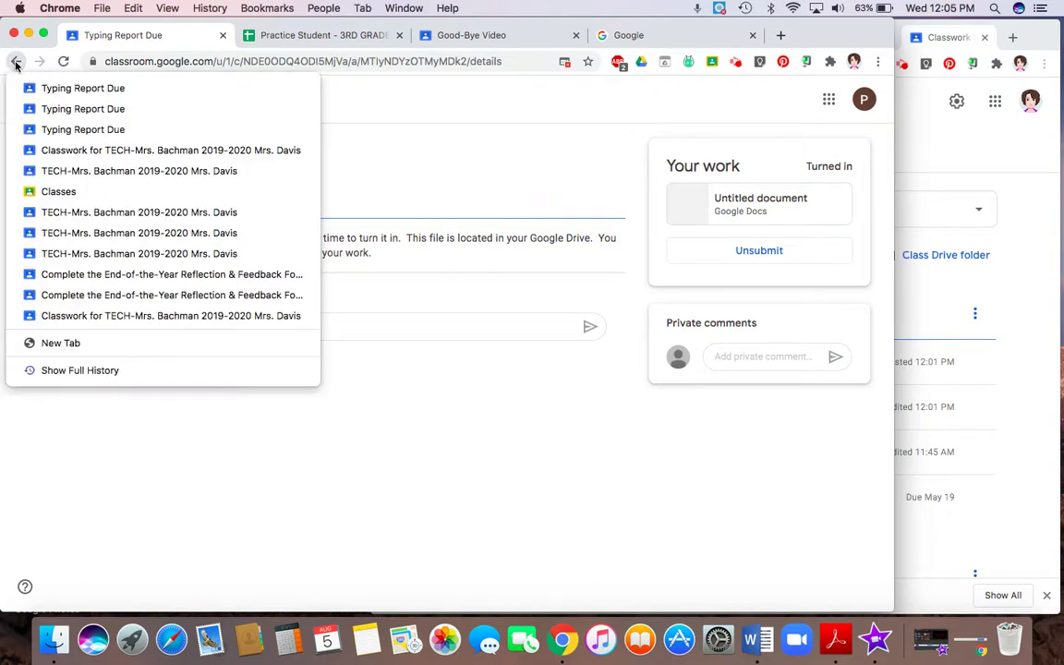
{"action": "left_click", "coordinate": [15, 63]}
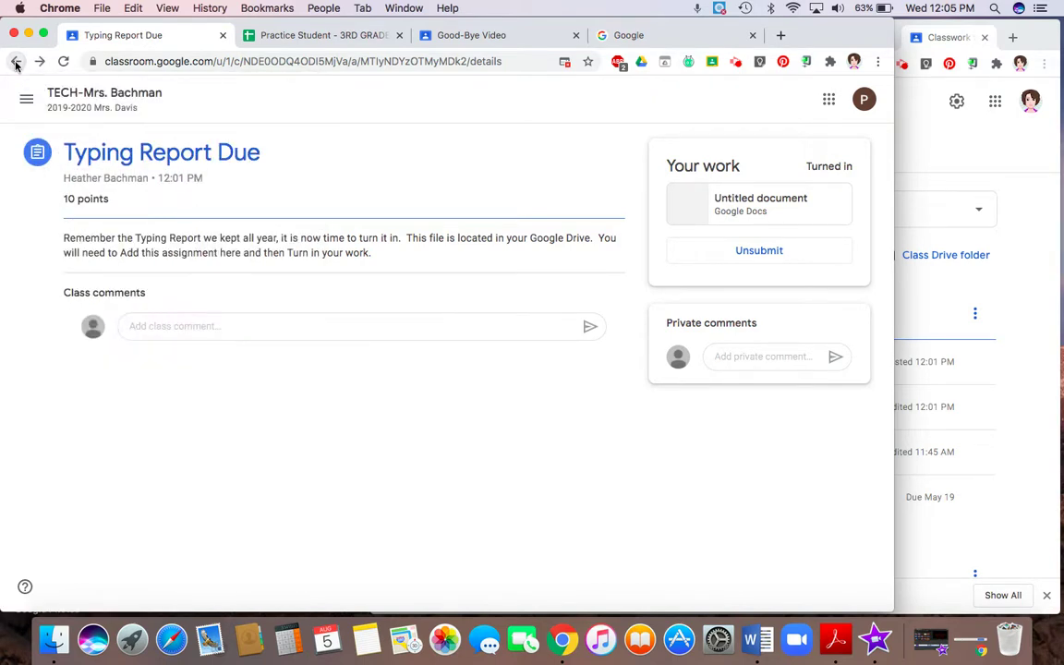
Return to the TECH class's Classwork list through the main class menu.
{"action": "left_click", "coordinate": [27, 99]}
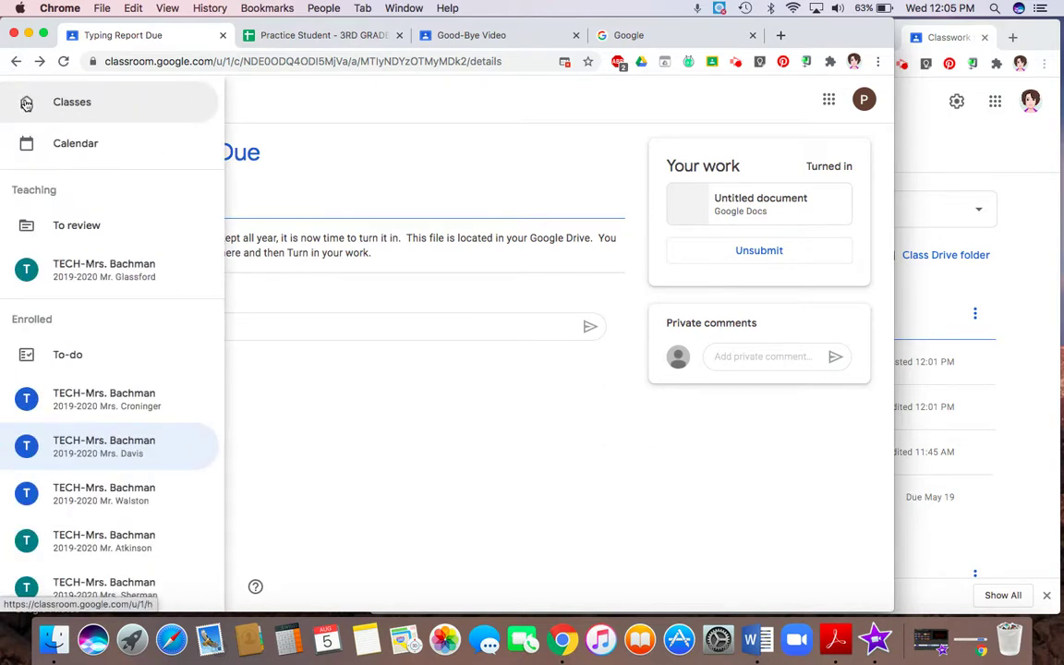
{"action": "left_click", "coordinate": [62, 449]}
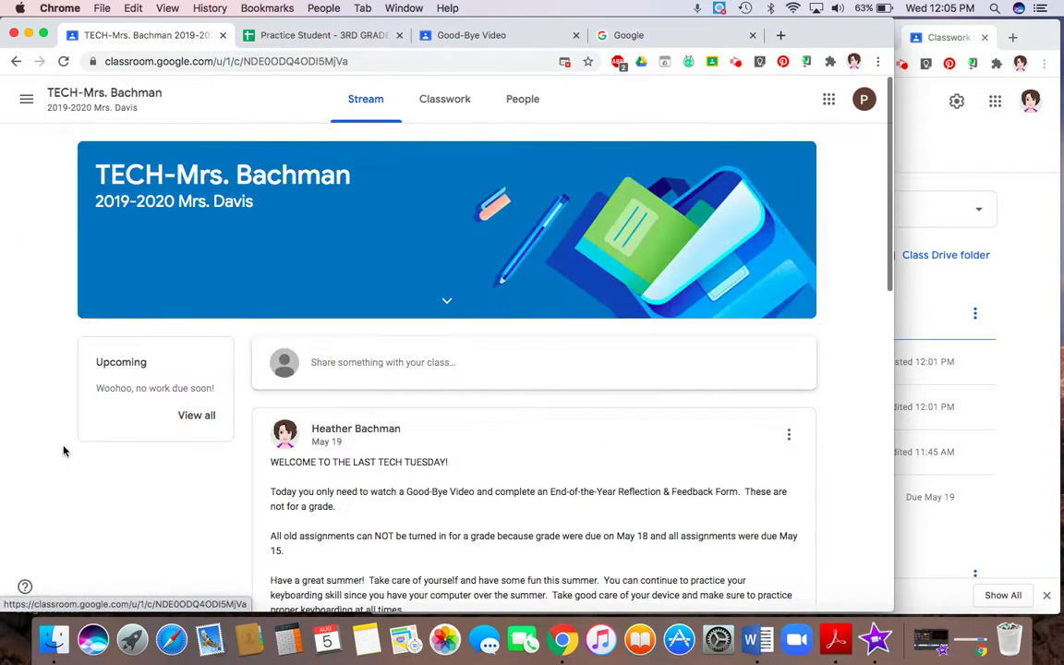
{"action": "left_click", "coordinate": [451, 108]}
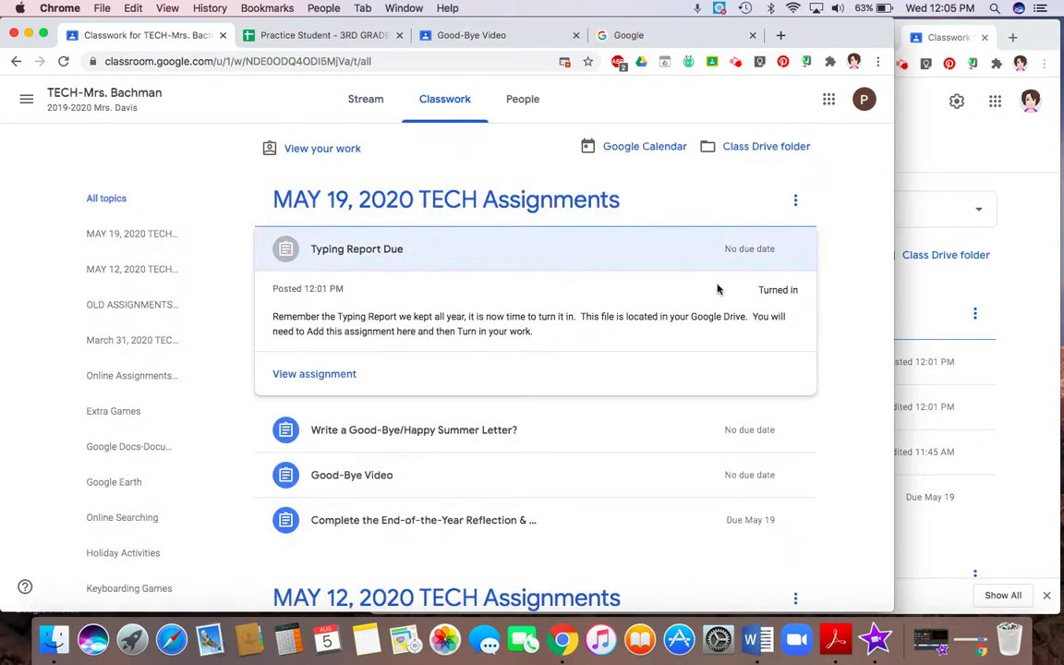
Collapse Typing Report Due and open the Write a Good-Bye/Happy Summer Letter? assignment page.
{"action": "left_click", "coordinate": [385, 249]}
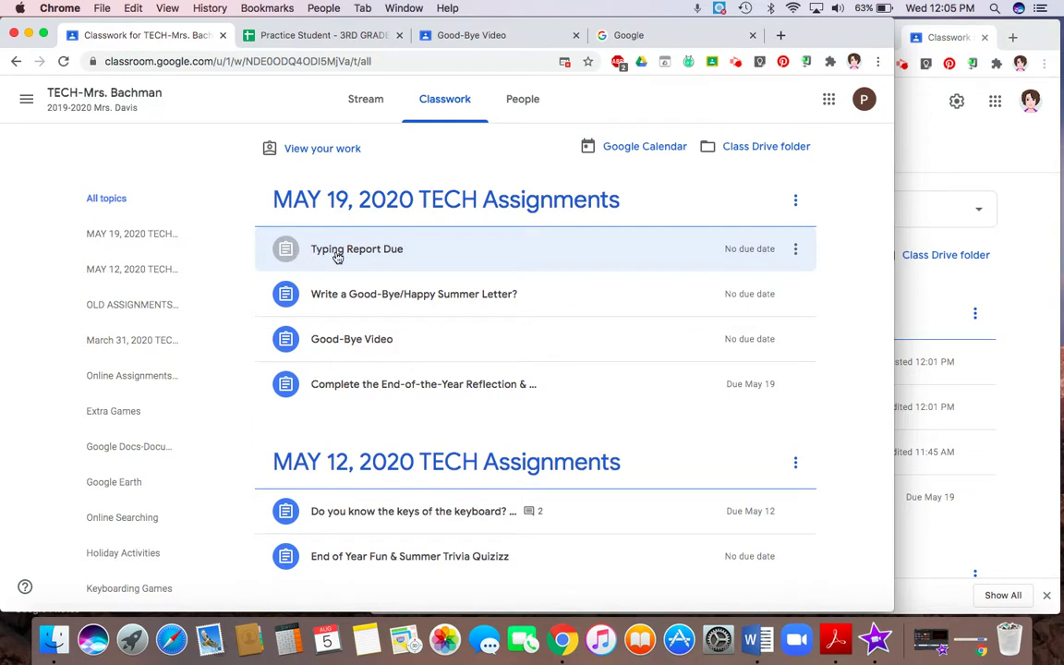
{"action": "left_click", "coordinate": [374, 303]}
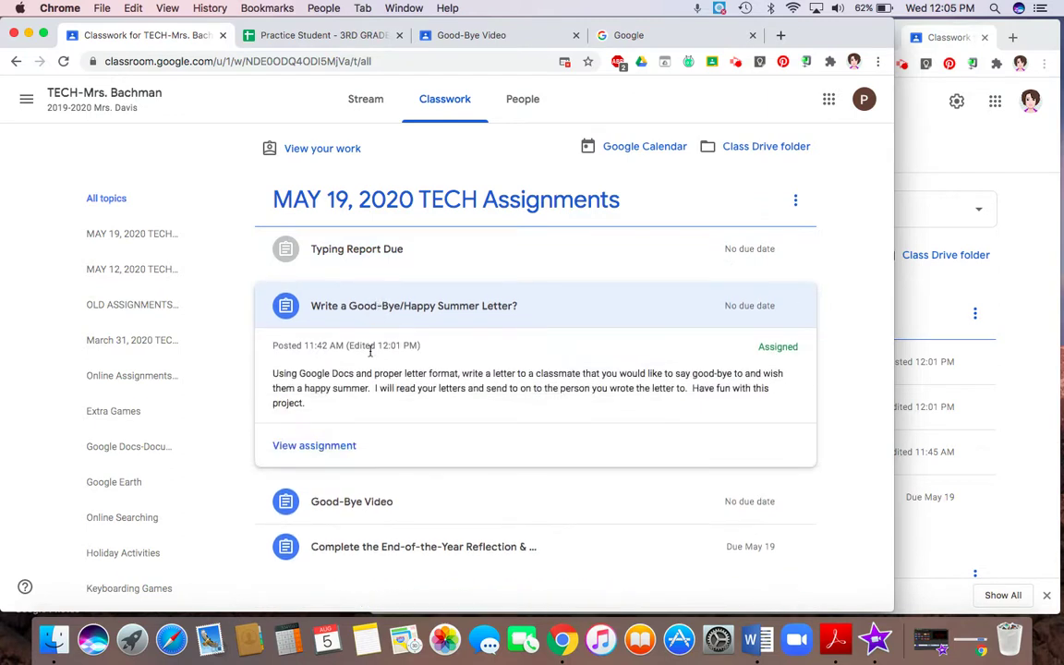
{"action": "left_click", "coordinate": [340, 448]}
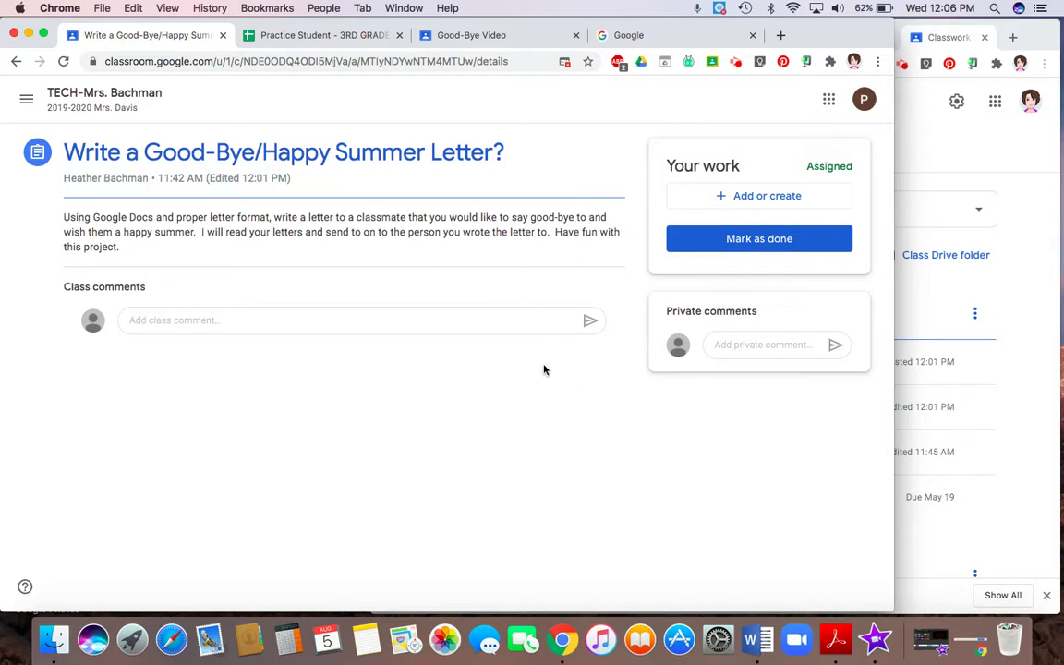
{"action": "left_click", "coordinate": [723, 198]}
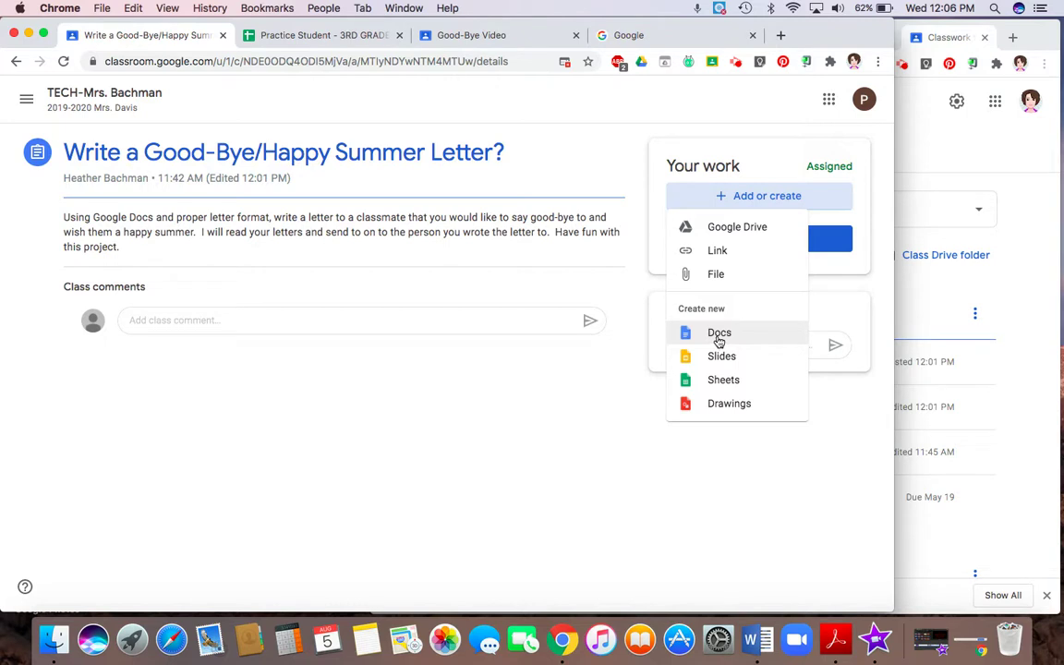
Create a new blank Google Doc for the letter under Create new > Docs.
{"action": "left_click", "coordinate": [719, 338]}
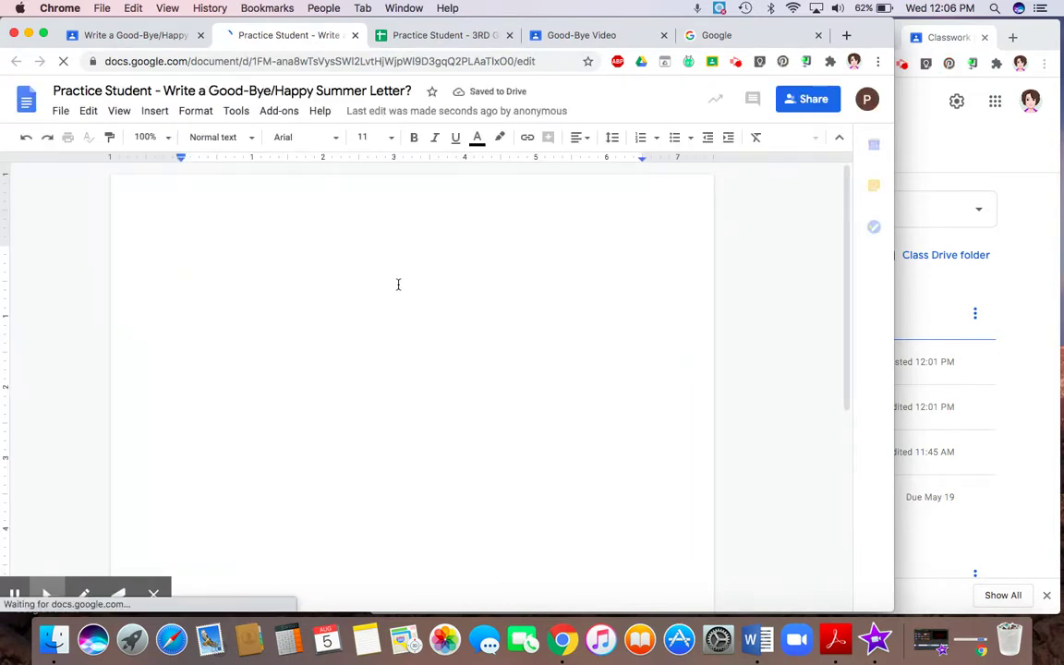
Switch from the new Docs tab back to the letter assignment in Classroom.
{"action": "left_click", "coordinate": [167, 36]}
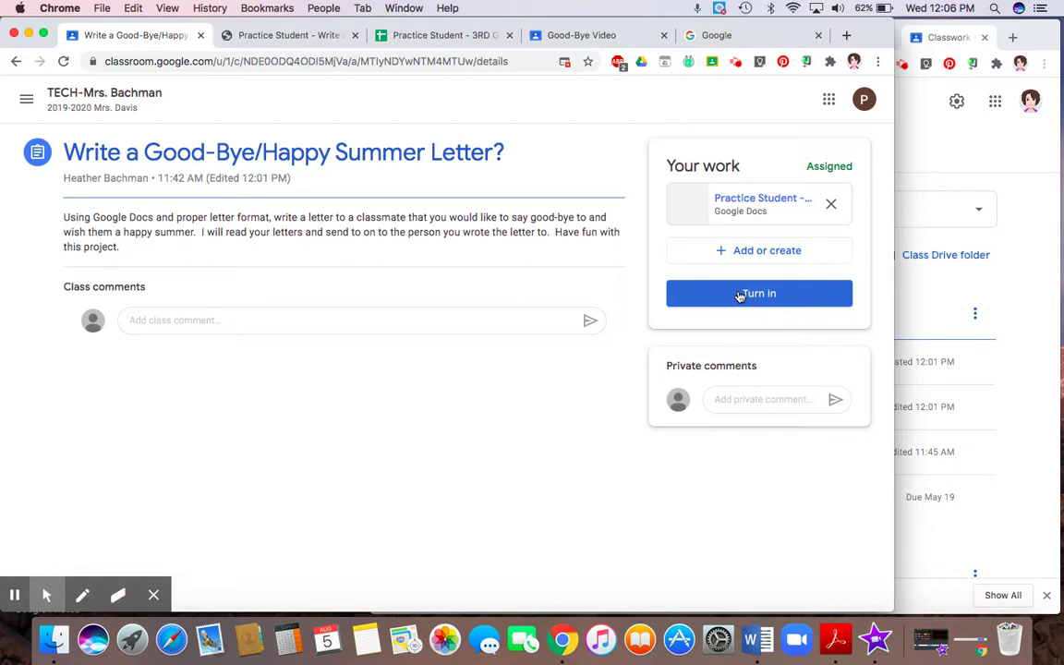
Turn in the letter with its Practice Student doc, then choose Unsubmit.
{"action": "left_click", "coordinate": [740, 296]}
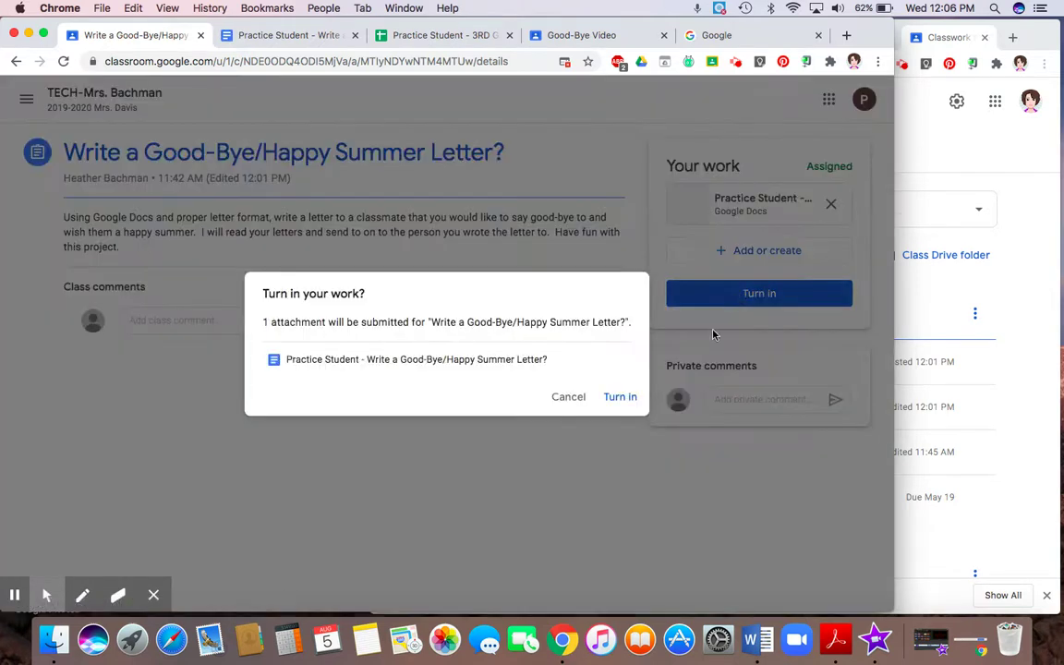
{"action": "left_click", "coordinate": [632, 399]}
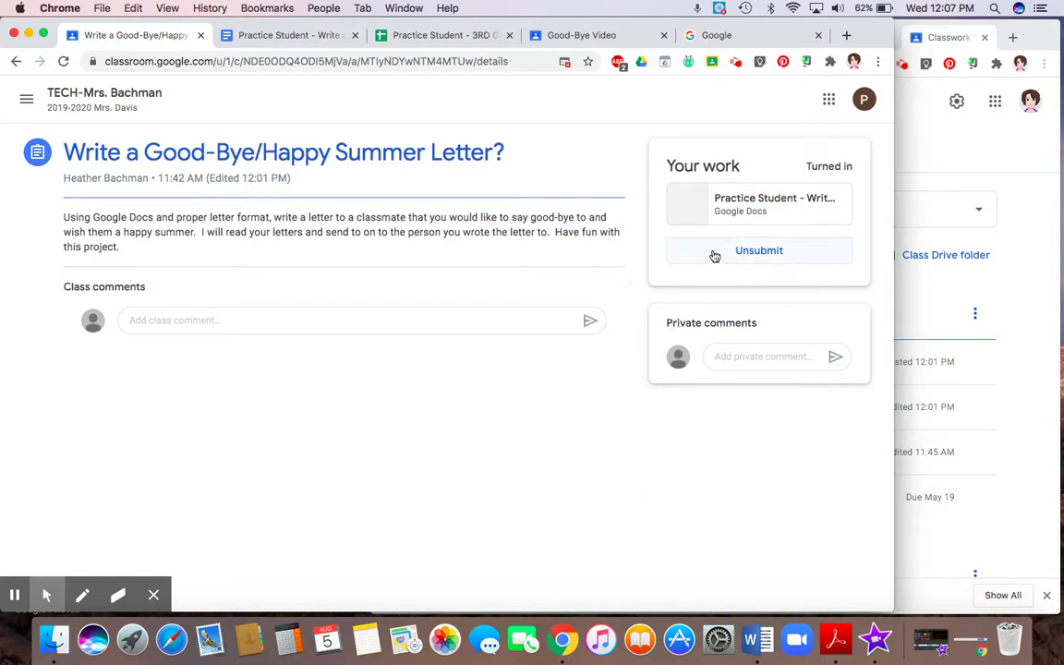
{"action": "left_click", "coordinate": [715, 256]}
Confirm the unsubmit so the letter returns to Assigned.
{"action": "left_click", "coordinate": [543, 391]}
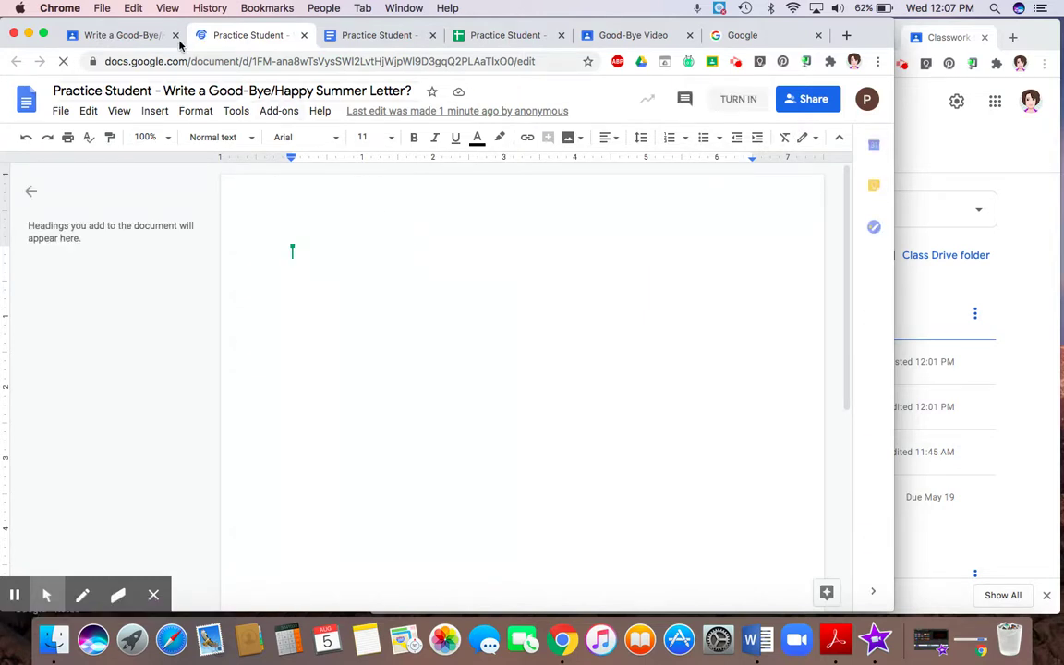
Back in the Classroom tab, turn in the letter again with its Practice Student doc.
{"action": "left_click", "coordinate": [139, 35]}
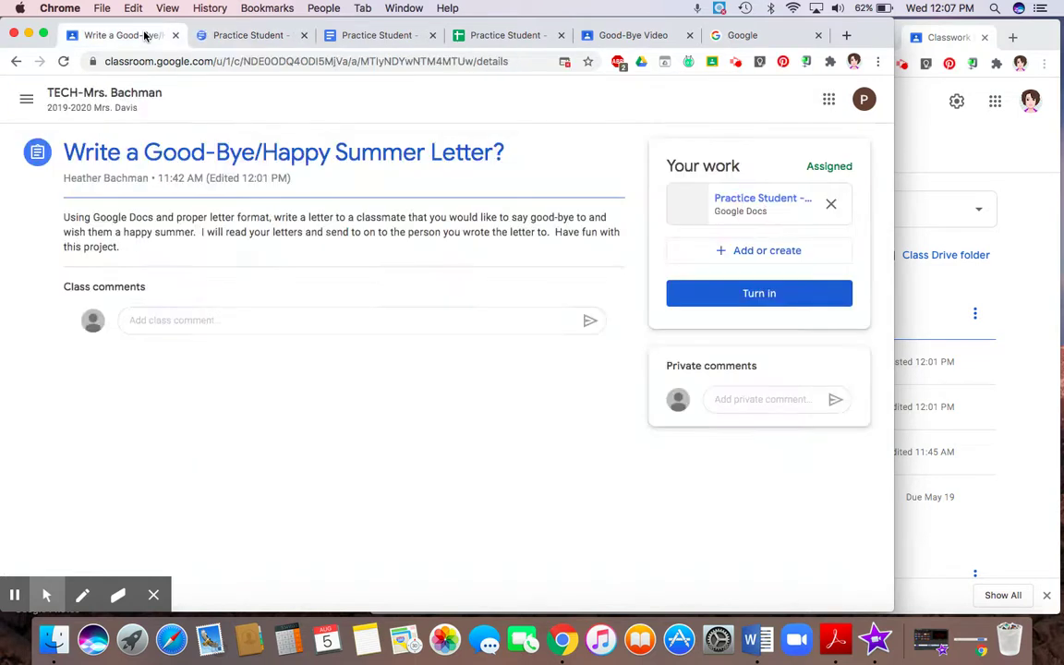
{"action": "left_click", "coordinate": [763, 294]}
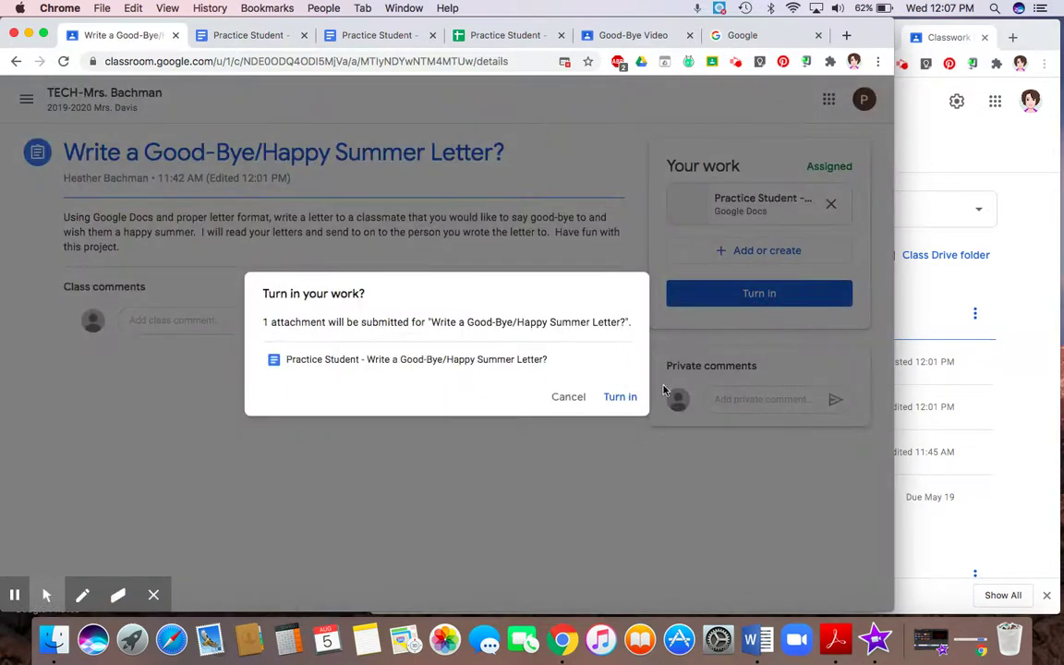
{"action": "left_click", "coordinate": [621, 398]}
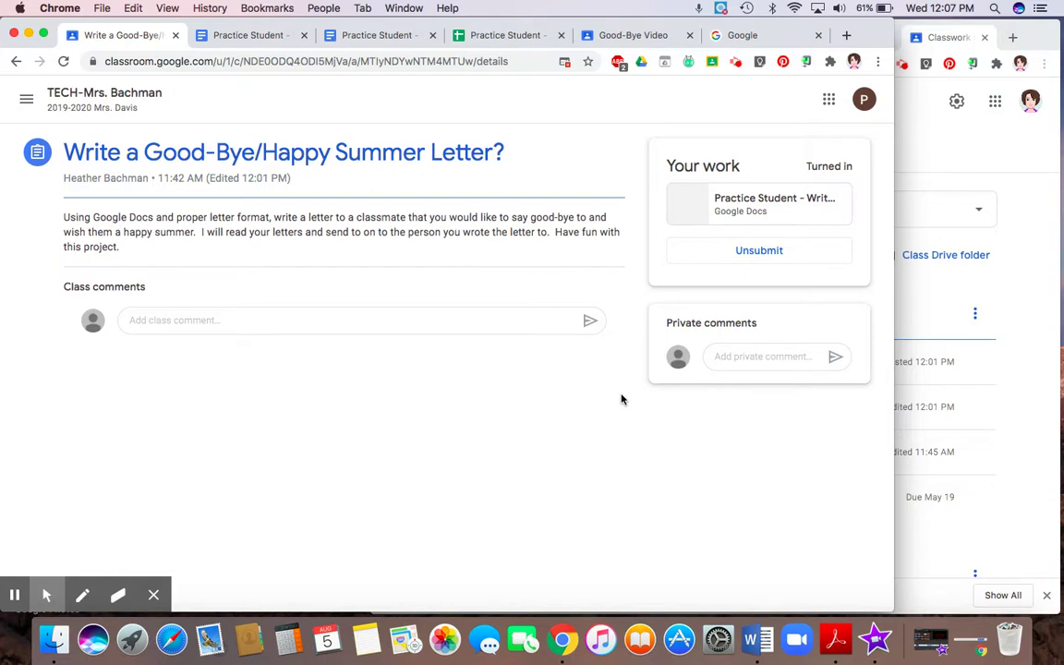
Open the TECH class's Classwork list and expand the Good-Bye Video assignment's details.
{"action": "left_click", "coordinate": [26, 99]}
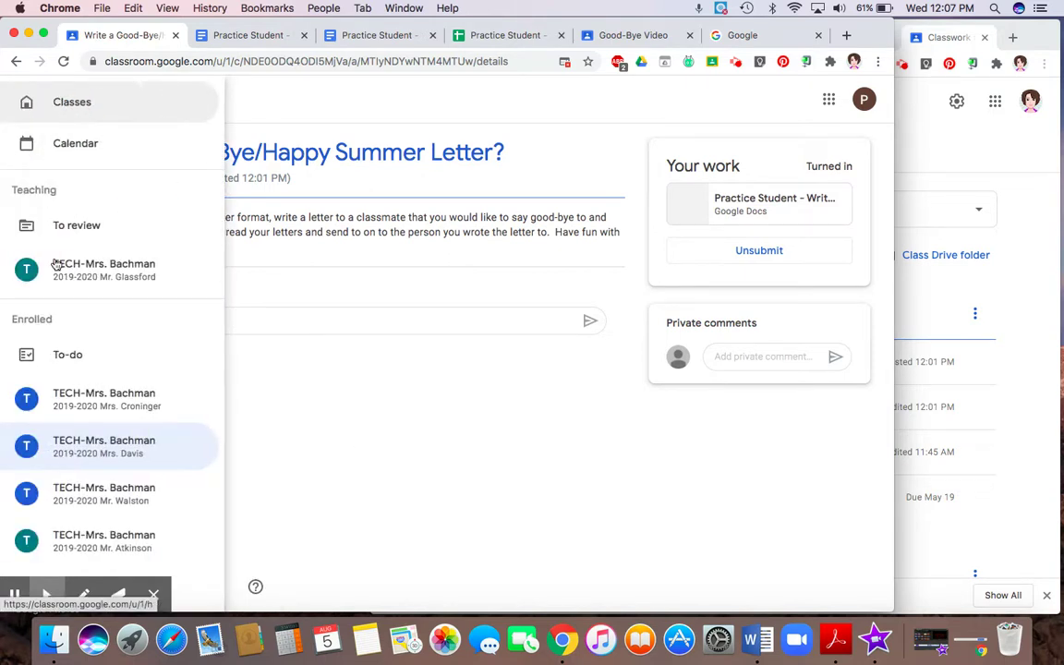
{"action": "left_click", "coordinate": [81, 447]}
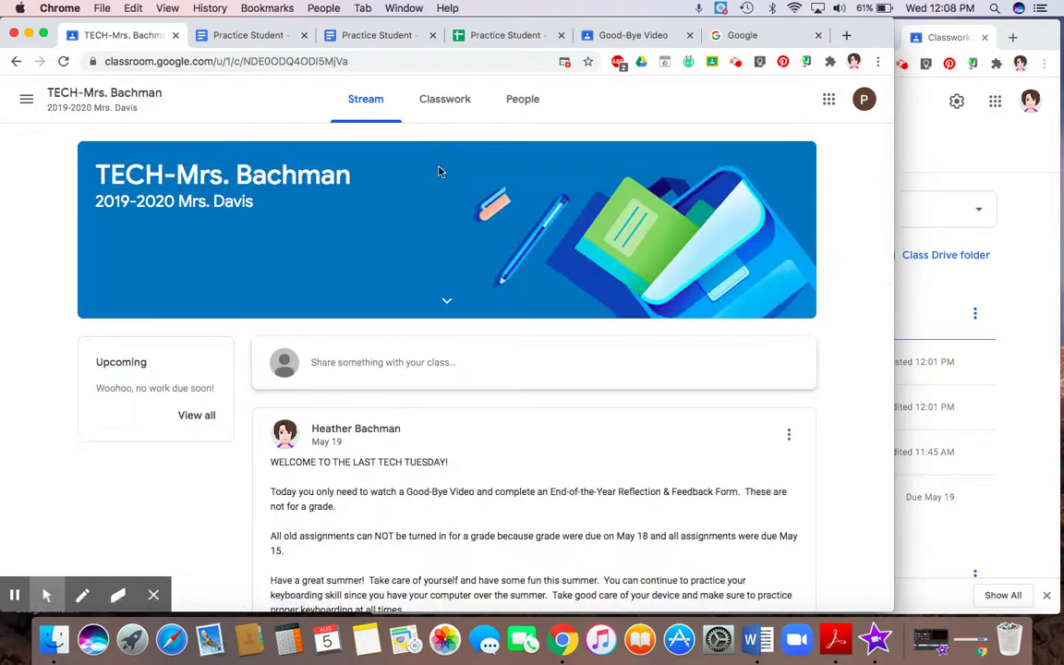
{"action": "left_click", "coordinate": [460, 100]}
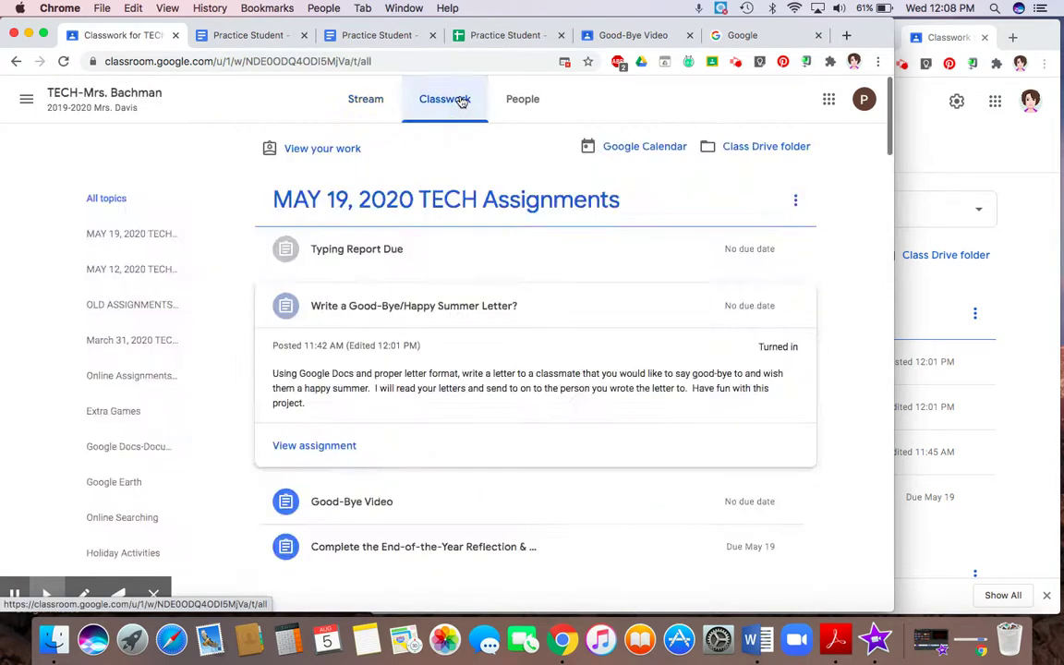
{"action": "left_click", "coordinate": [382, 500]}
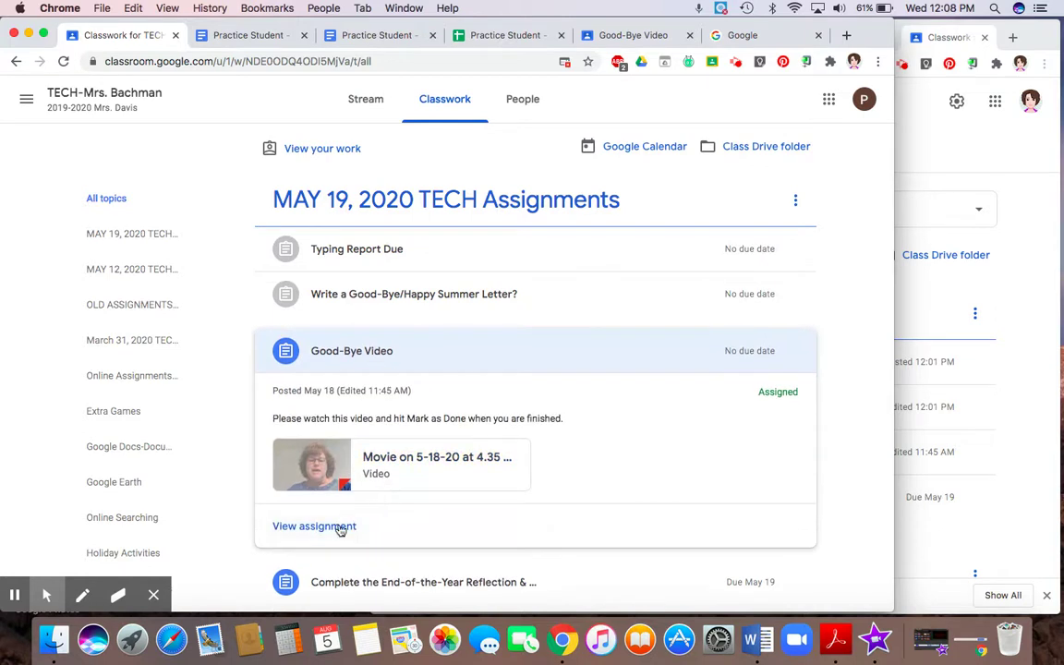
Open the Good-Bye Video assignment page to reach its attached movie.
{"action": "left_click", "coordinate": [334, 531]}
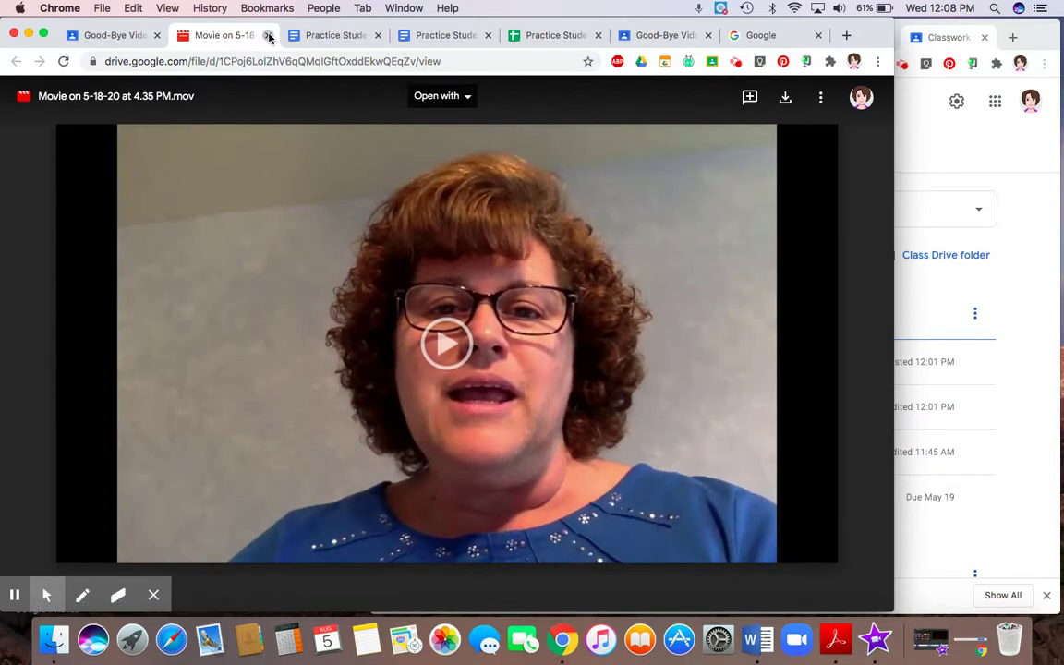
Close the Drive video tab and mark the Good-Bye Video assignment as done, confirming it.
{"action": "left_click", "coordinate": [268, 35]}
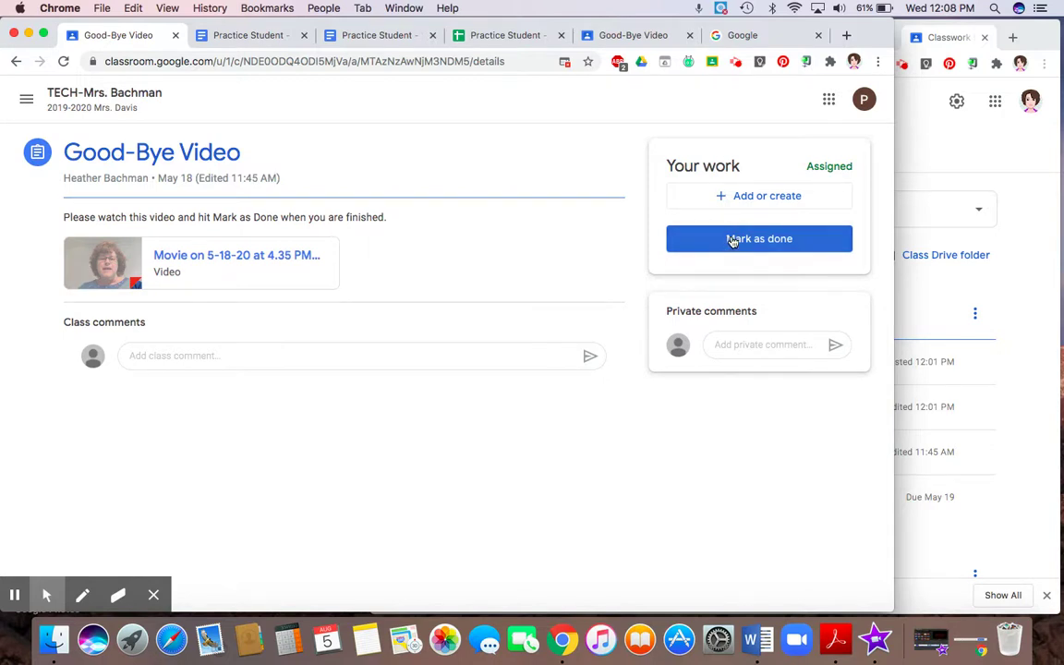
{"action": "left_click", "coordinate": [732, 240]}
{"action": "left_click", "coordinate": [528, 393]}
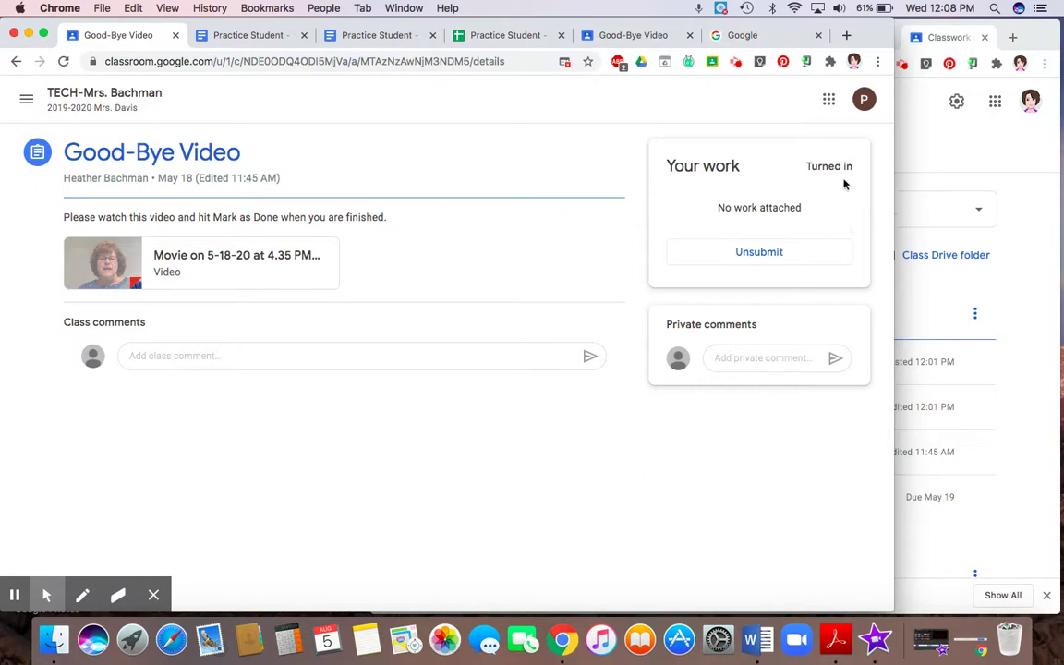
Return to the TECH class's Classwork list, collapsing the Good-Bye Video and Reflection details.
{"action": "left_click", "coordinate": [27, 103]}
{"action": "left_click", "coordinate": [100, 445]}
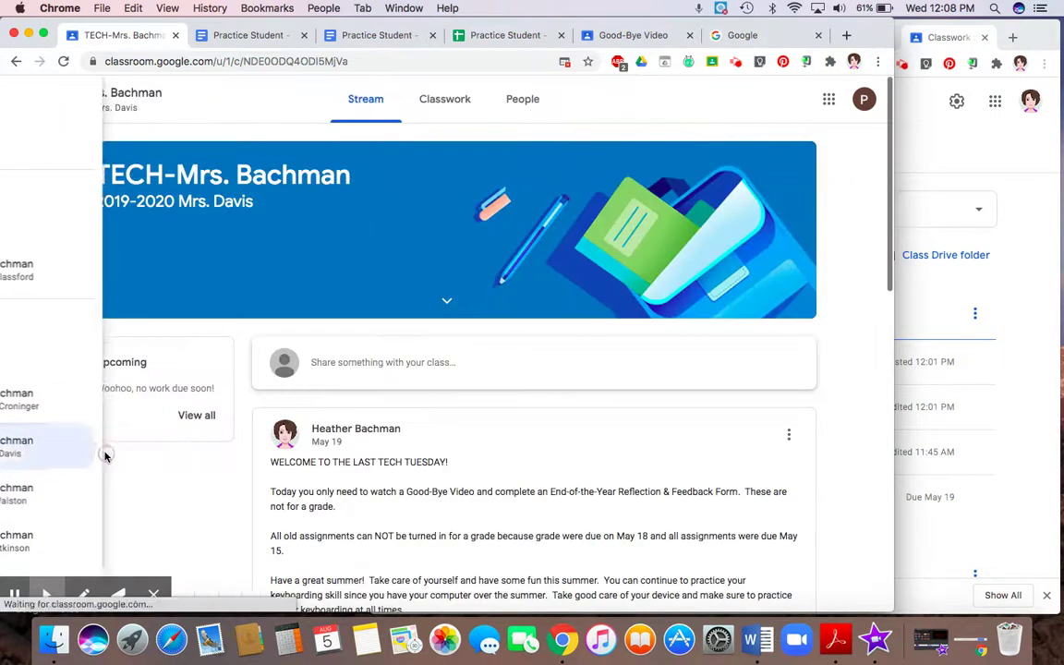
{"action": "left_click", "coordinate": [456, 100]}
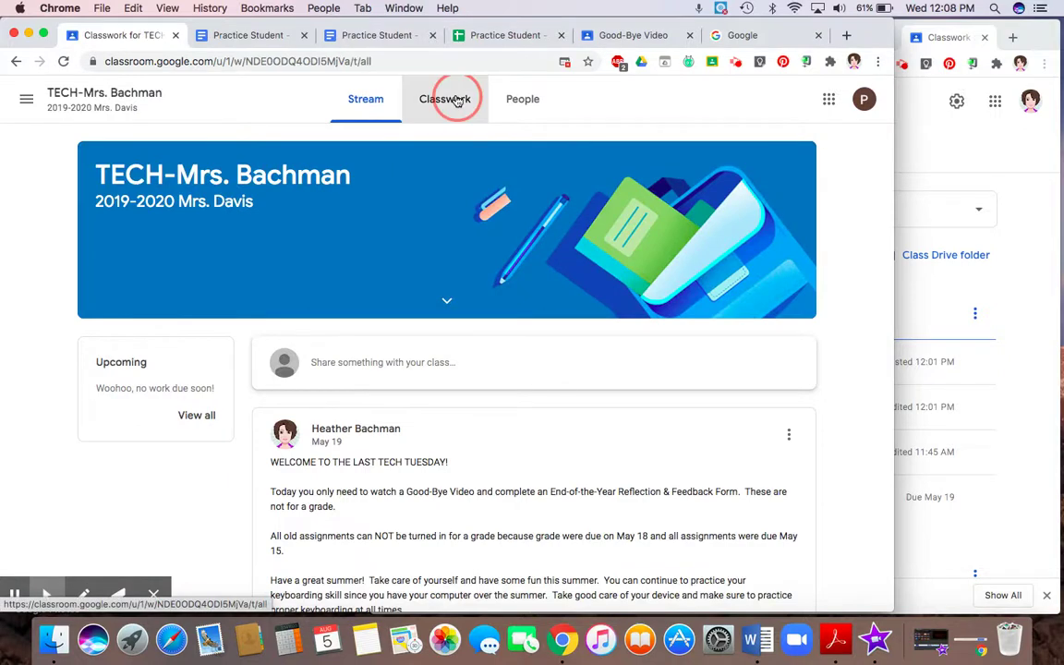
{"action": "left_click", "coordinate": [379, 351]}
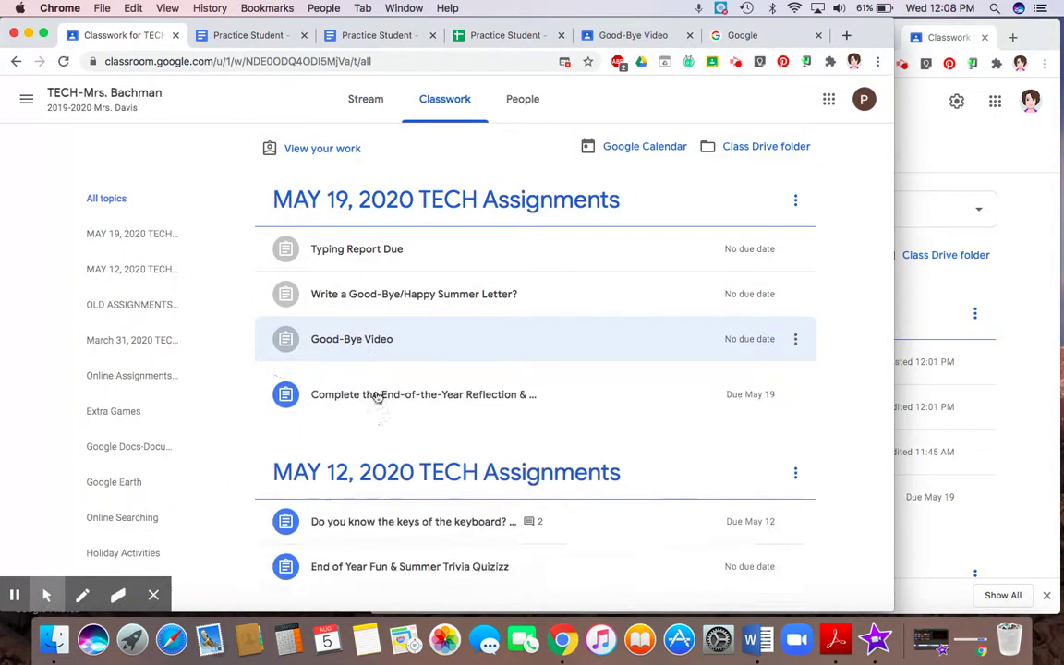
{"action": "left_click", "coordinate": [376, 397]}
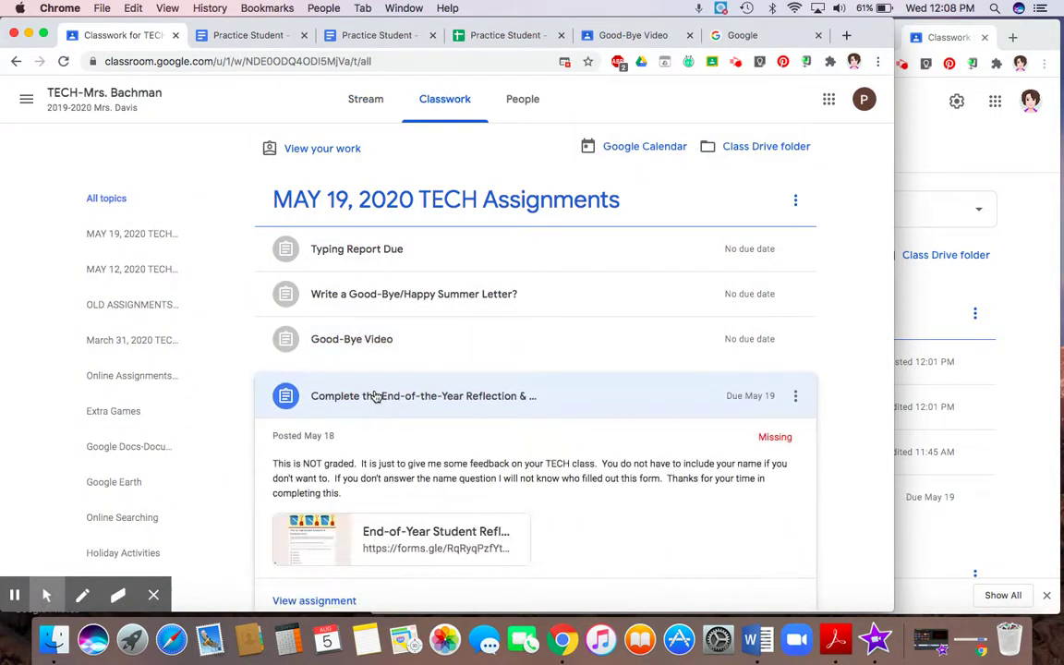
{"action": "left_click", "coordinate": [382, 399]}
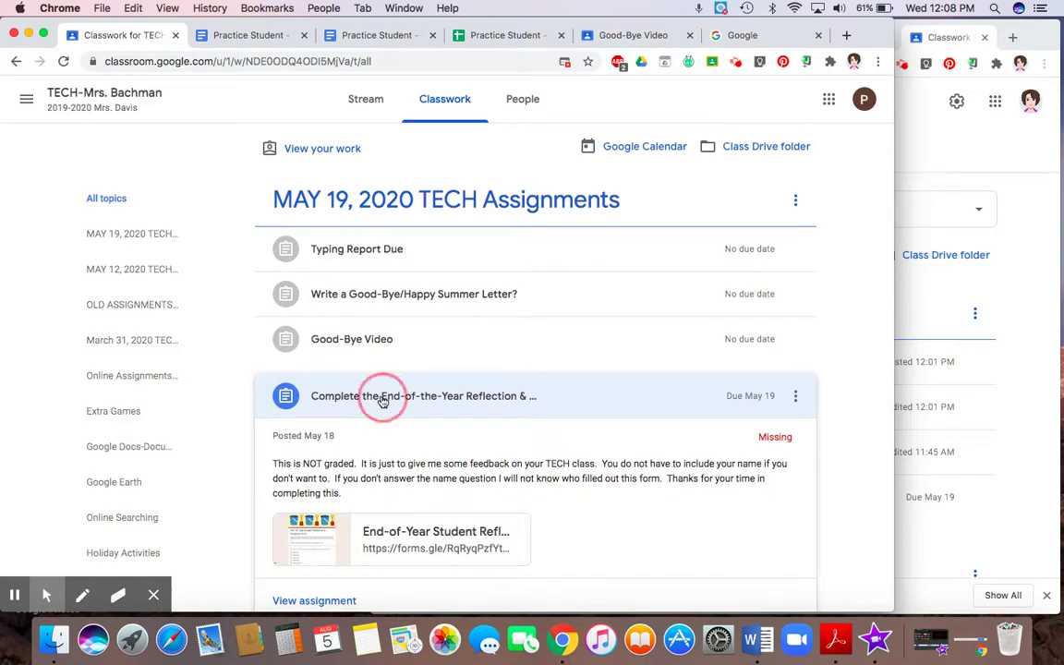
Expand PIXEL ART under Old Assignments and open its assignment page.
{"action": "scroll", "coordinate": [384, 402], "scroll_direction": "down", "scroll_amount": 3}
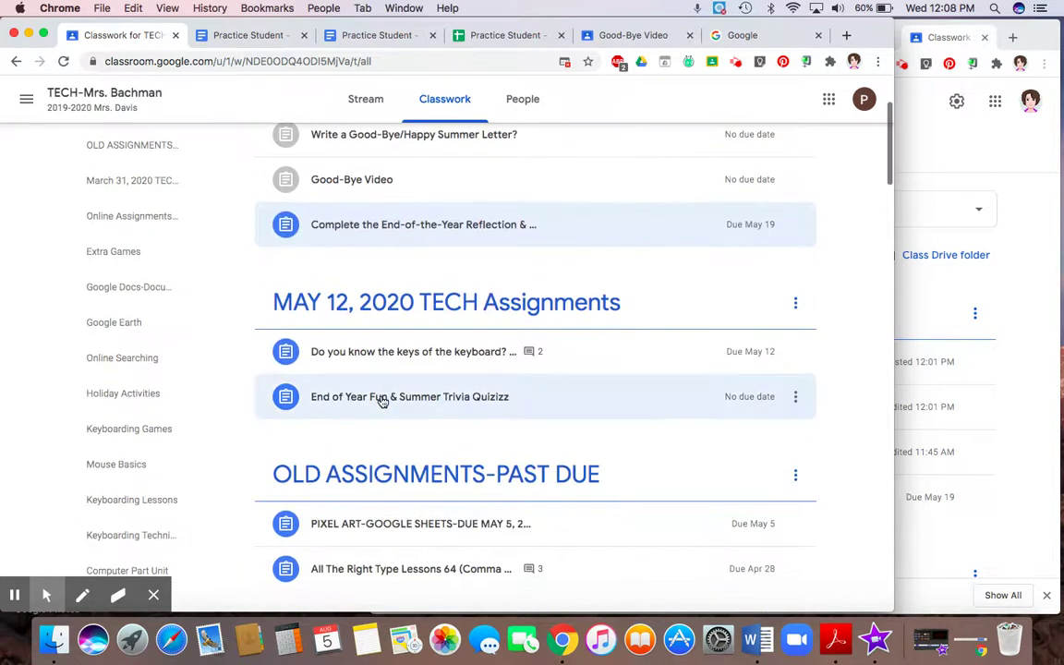
{"action": "left_click", "coordinate": [380, 518]}
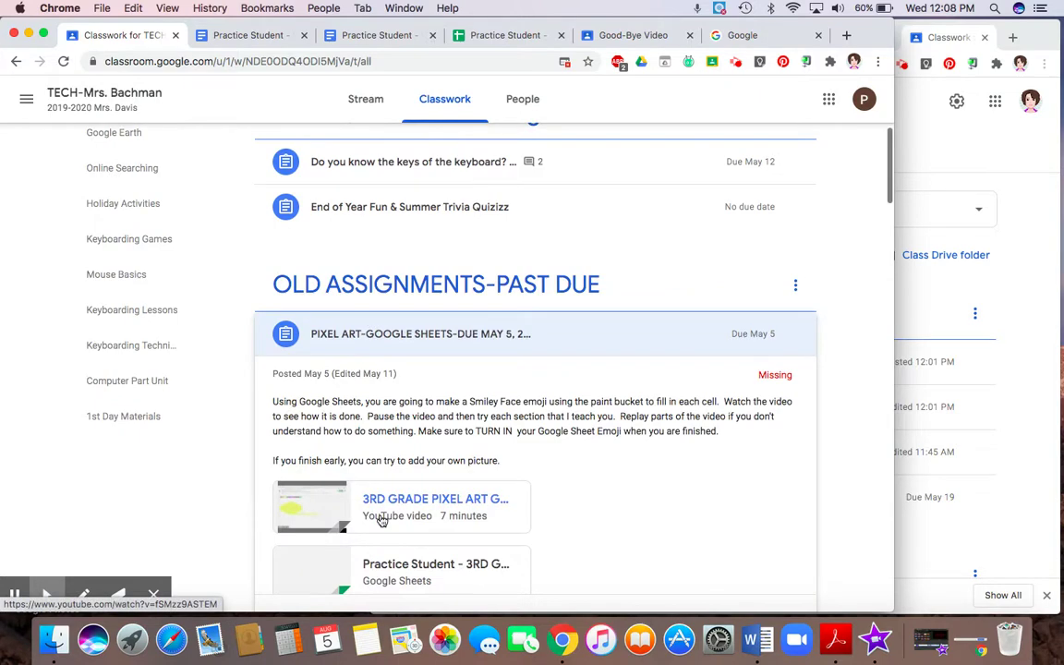
{"action": "scroll", "coordinate": [599, 420], "scroll_direction": "down", "scroll_amount": 1}
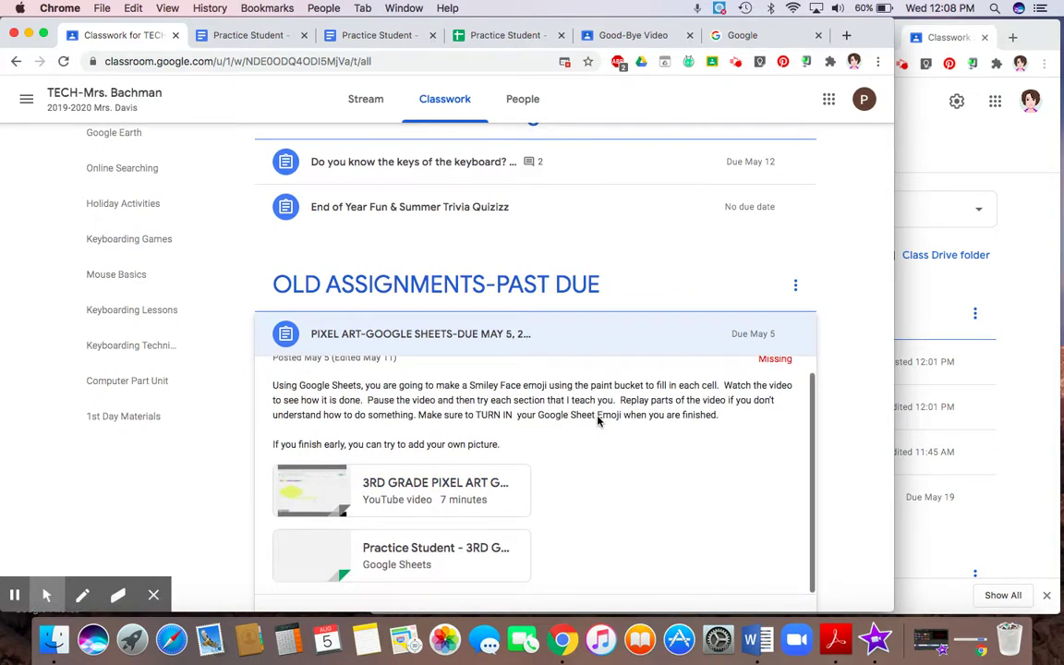
{"action": "scroll", "coordinate": [596, 421], "scroll_direction": "down", "scroll_amount": 4}
{"action": "left_click", "coordinate": [325, 417]}
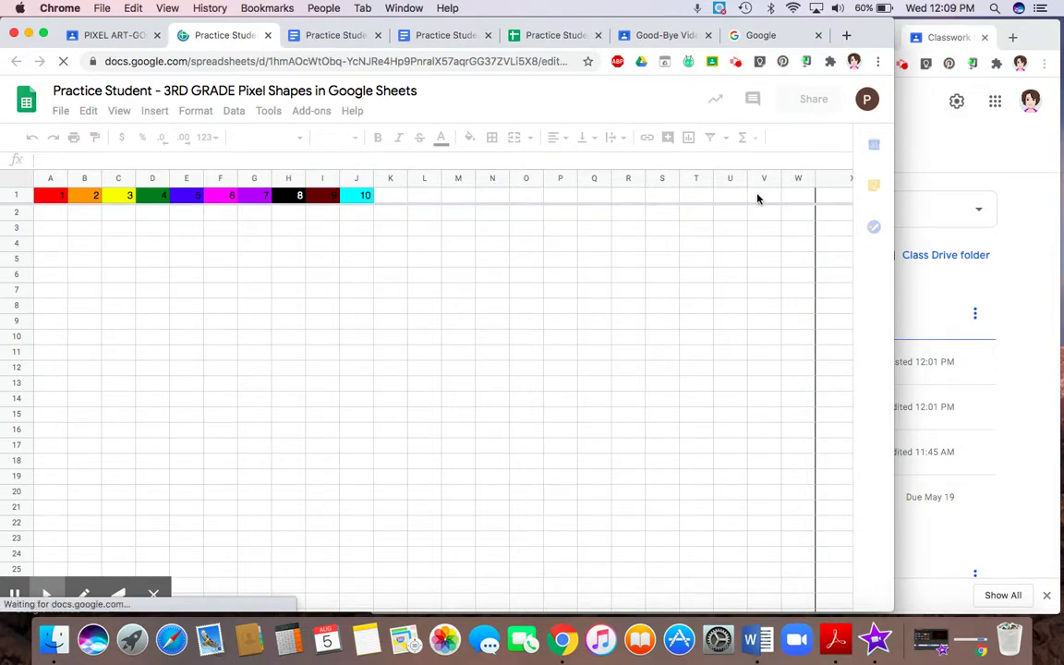
Switch from the Pixel Shapes spreadsheet back to the Pixel Art assignment page.
{"action": "left_click", "coordinate": [111, 35]}
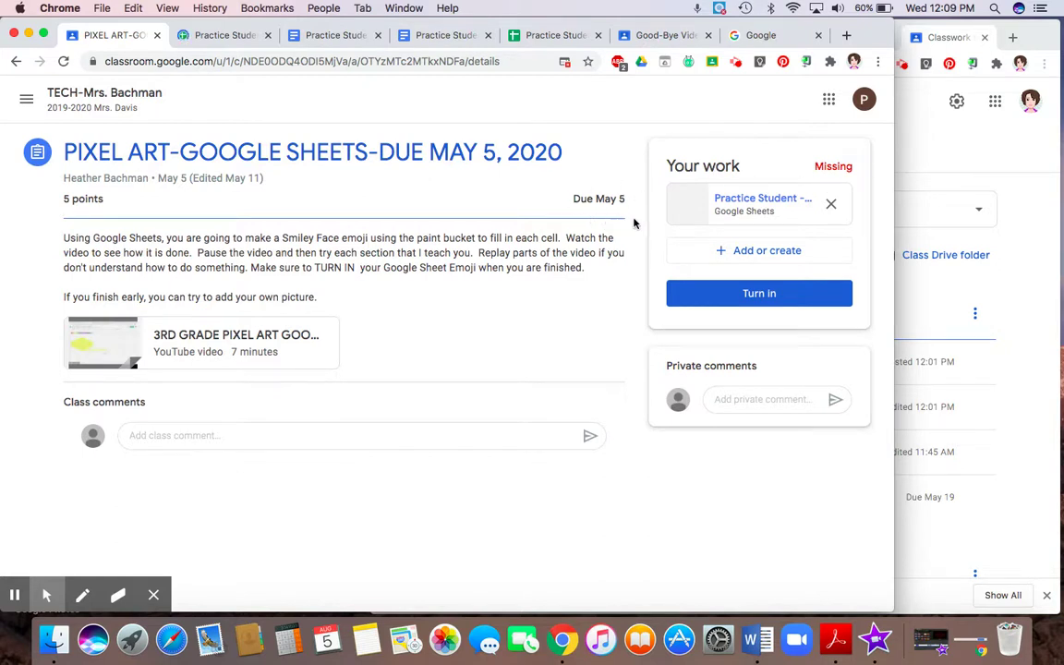
Turn in the Pixel Art assignment with its attached spreadsheet, confirming the submission.
{"action": "left_click", "coordinate": [734, 296]}
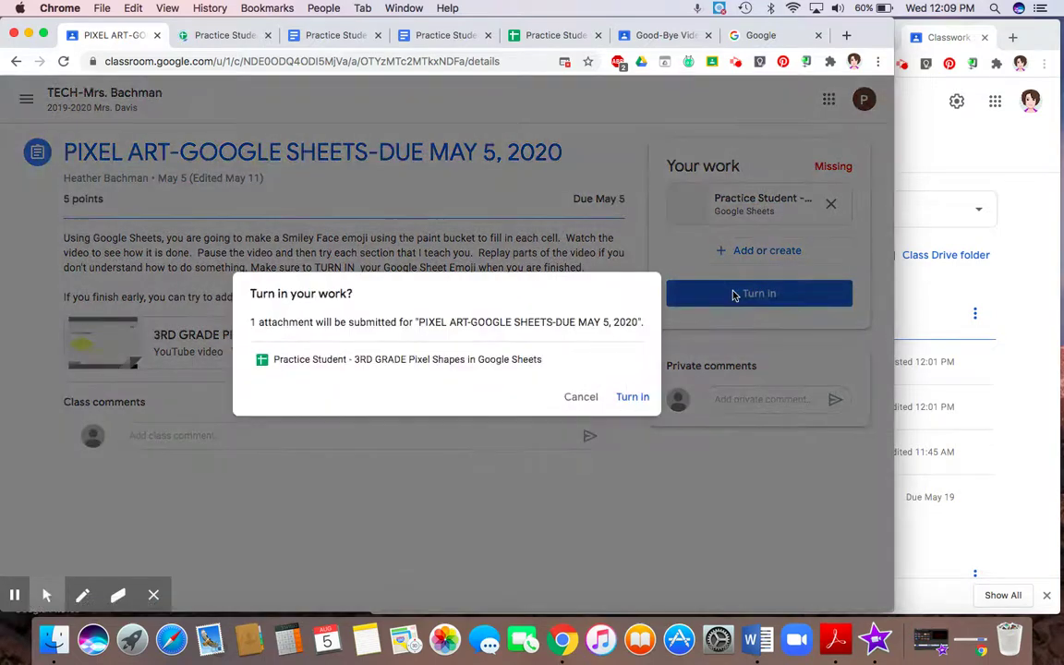
{"action": "left_click", "coordinate": [632, 398]}
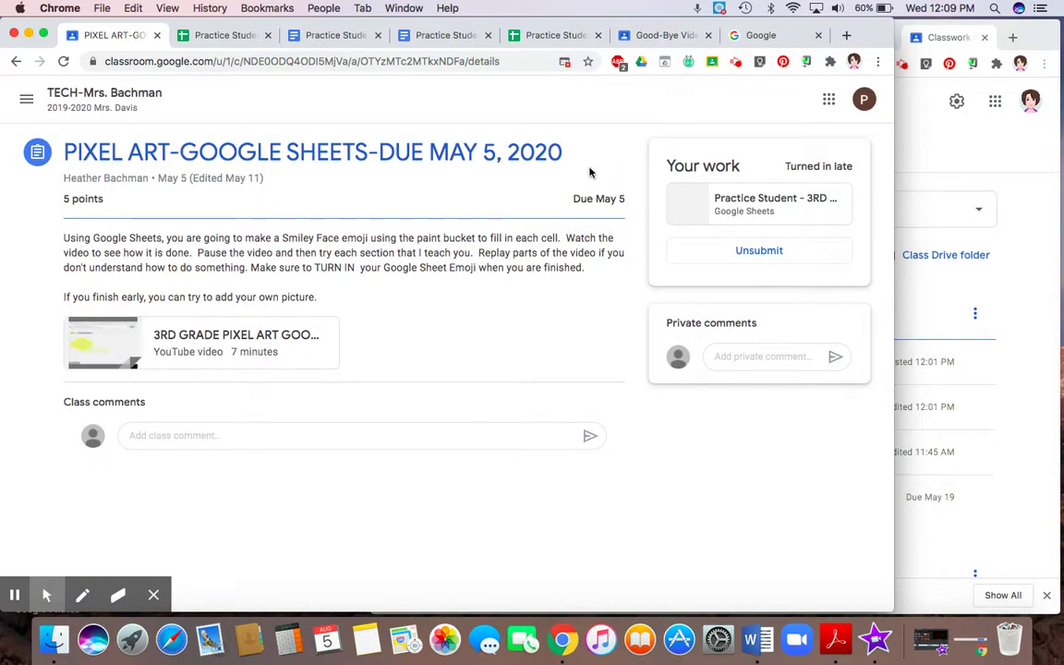
{"action": "left_click", "coordinate": [26, 99]}
Show the TECH class's Classwork list scrolled down to Old Assignments-Past Due.
{"action": "left_click", "coordinate": [98, 446]}
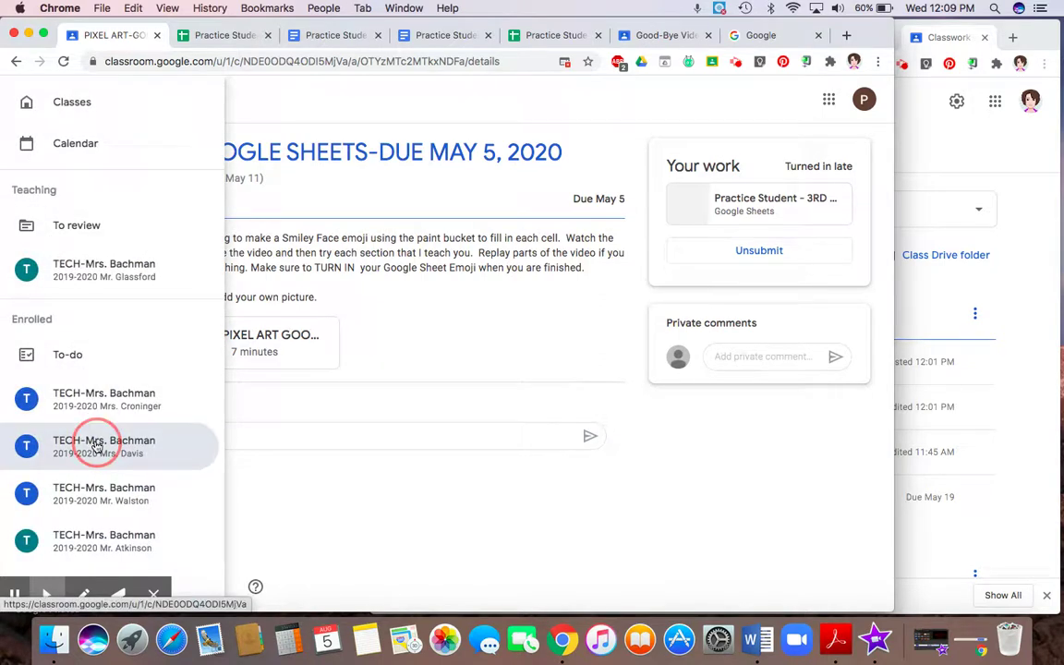
{"action": "left_click", "coordinate": [447, 106]}
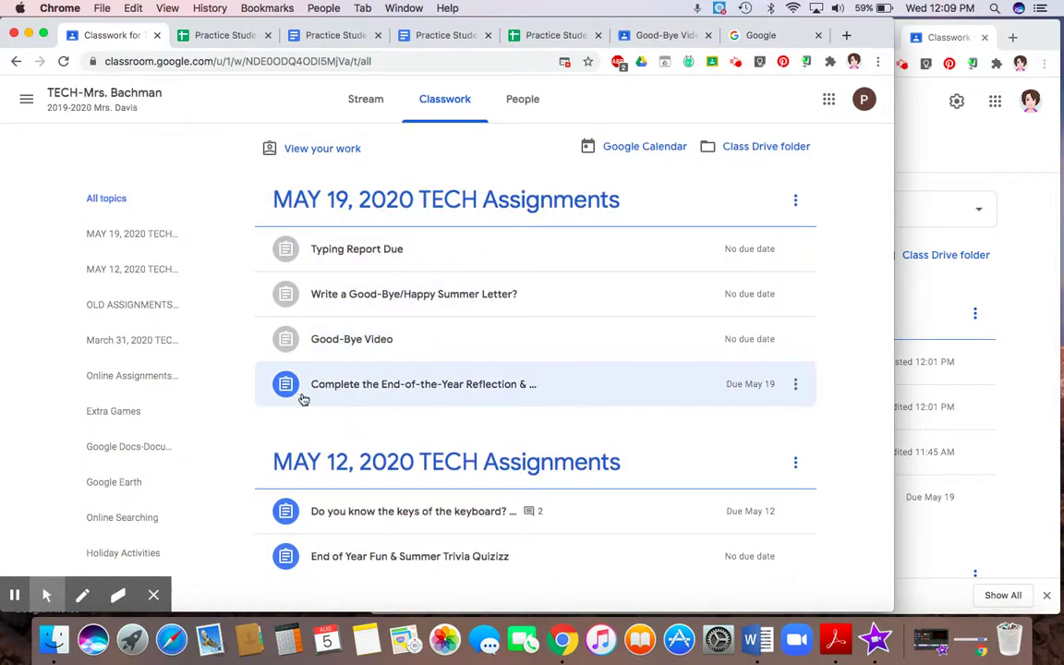
{"action": "scroll", "coordinate": [298, 399], "scroll_direction": "down", "scroll_amount": 5}
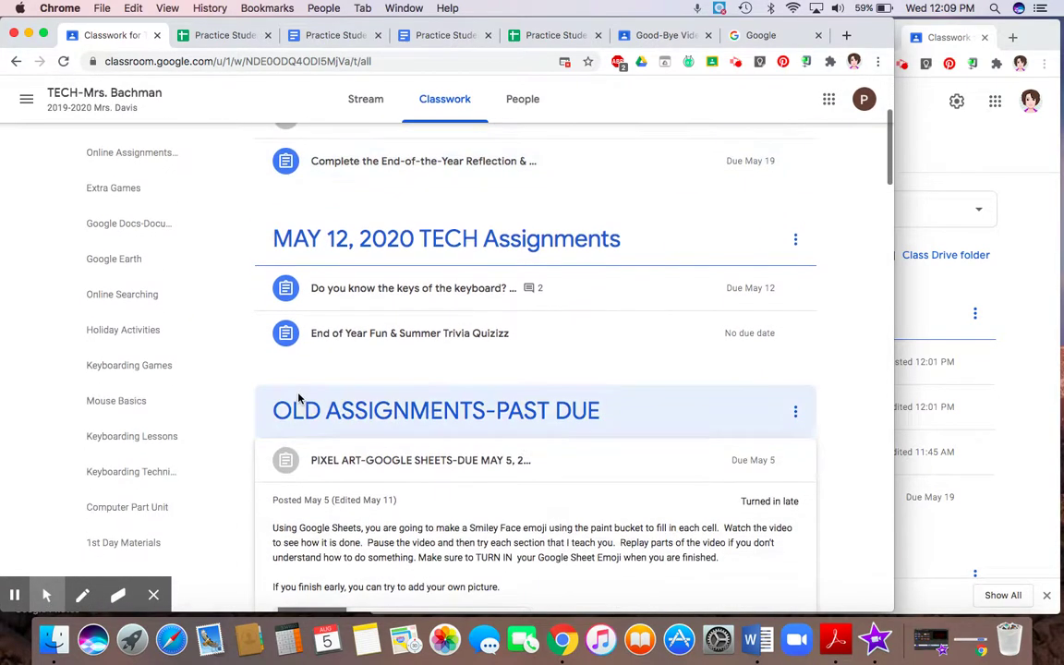